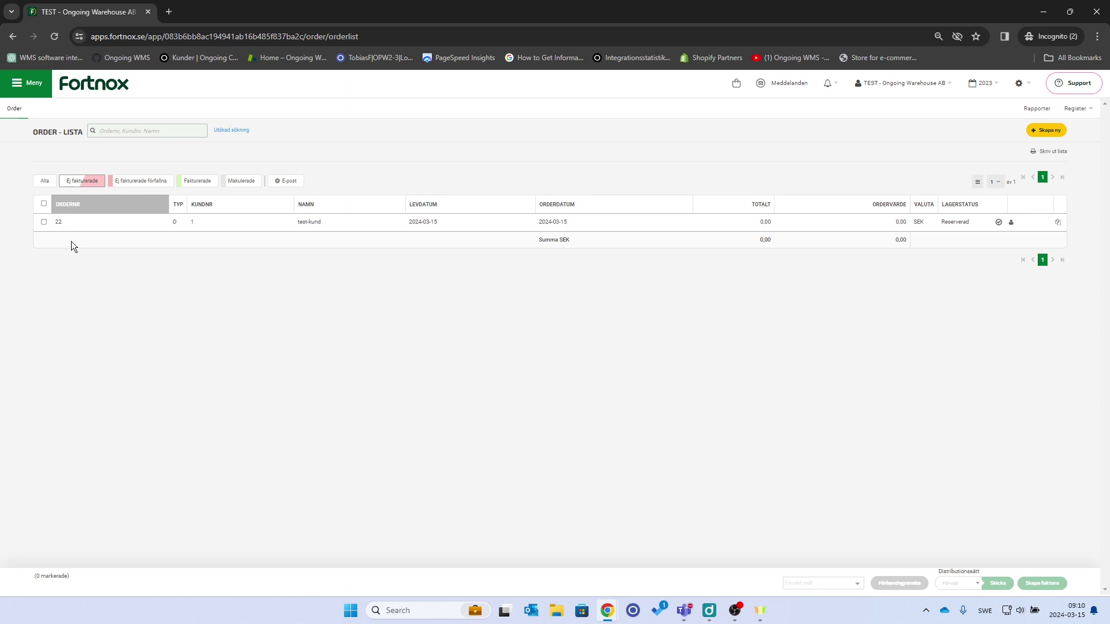
Open order 22 to view its article lines, and bring up the article register (Artiklar)
click(650, 227)
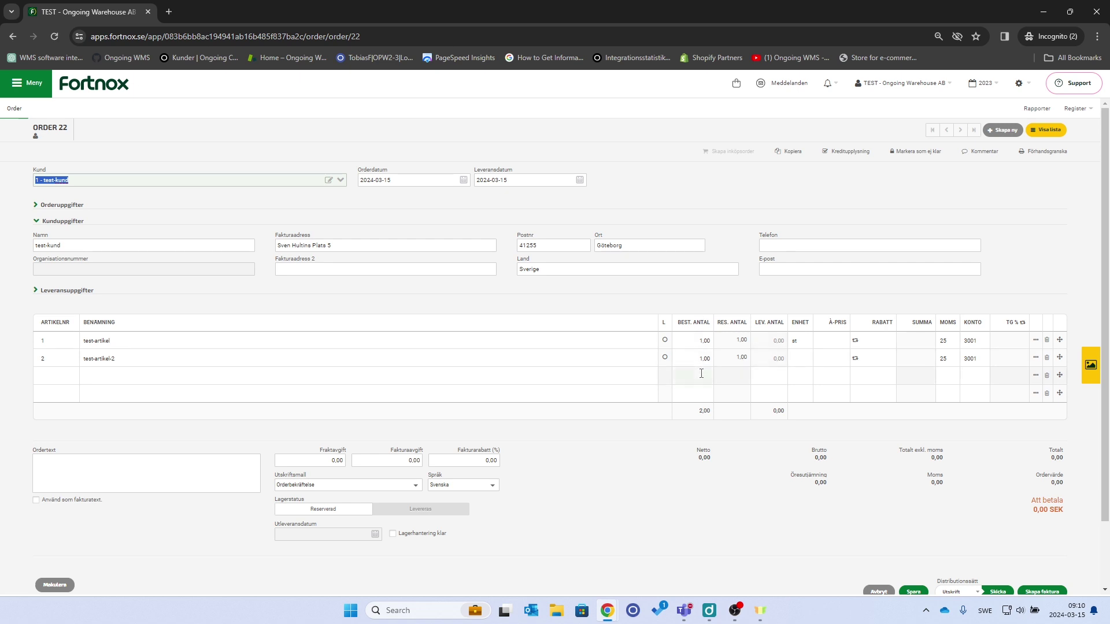
click(1076, 112)
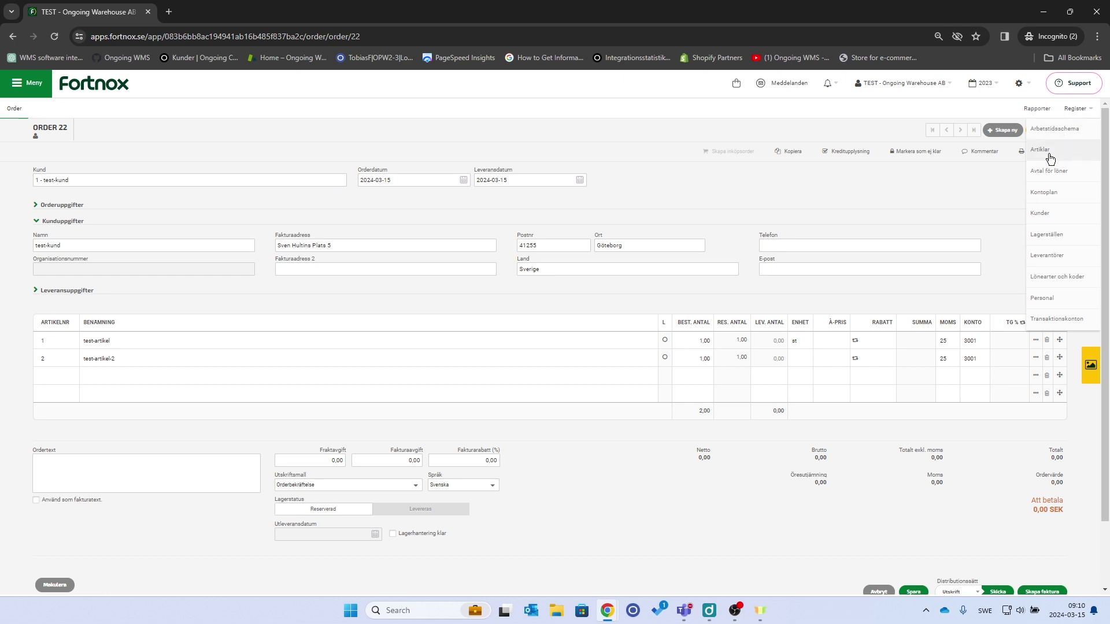
click(1043, 151)
View the customer register (Kunder) and the supplier register (Leverantörer)
click(1071, 110)
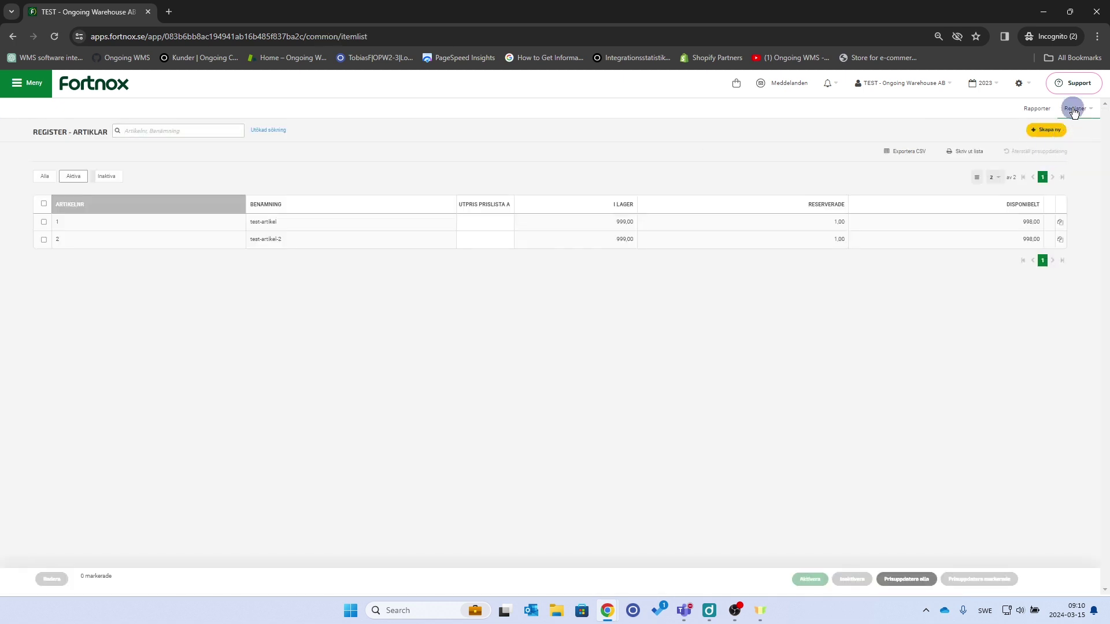
click(1059, 217)
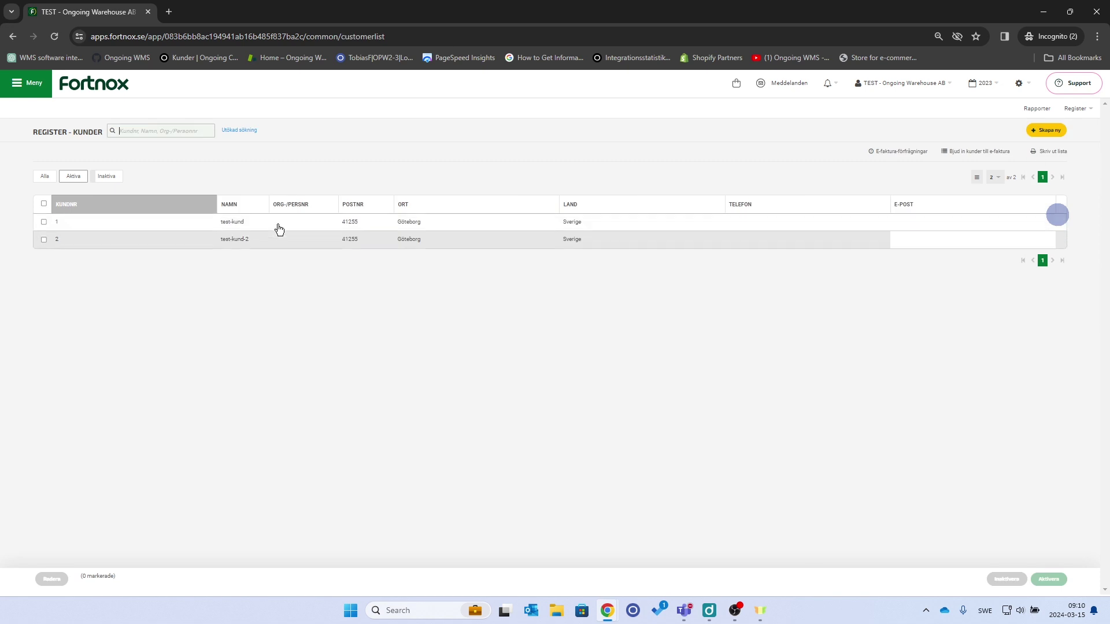
click(1074, 109)
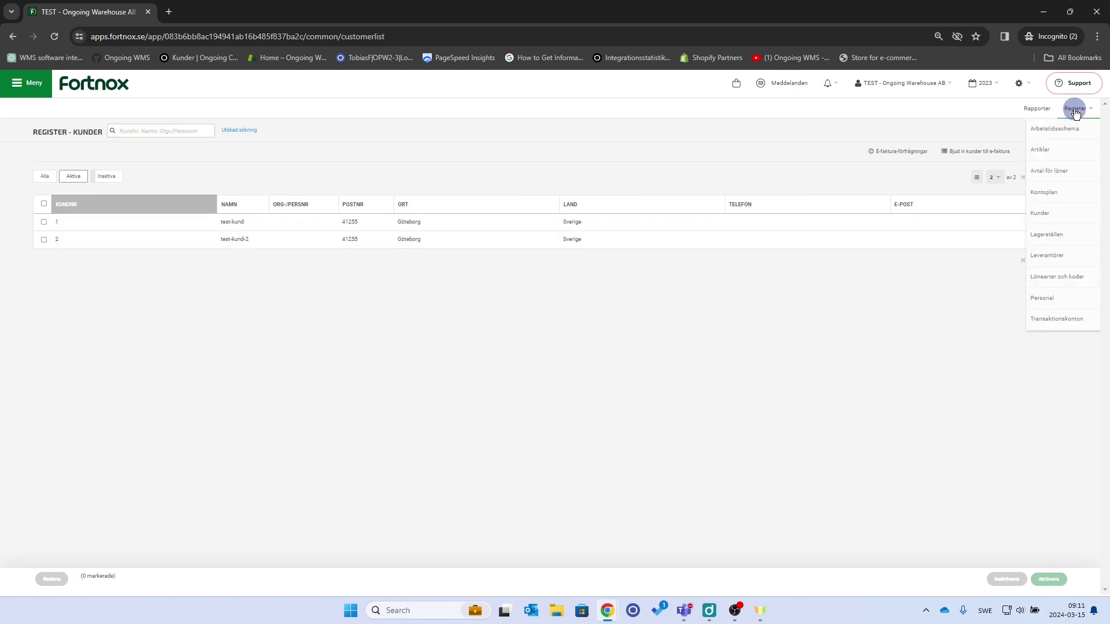
click(1050, 259)
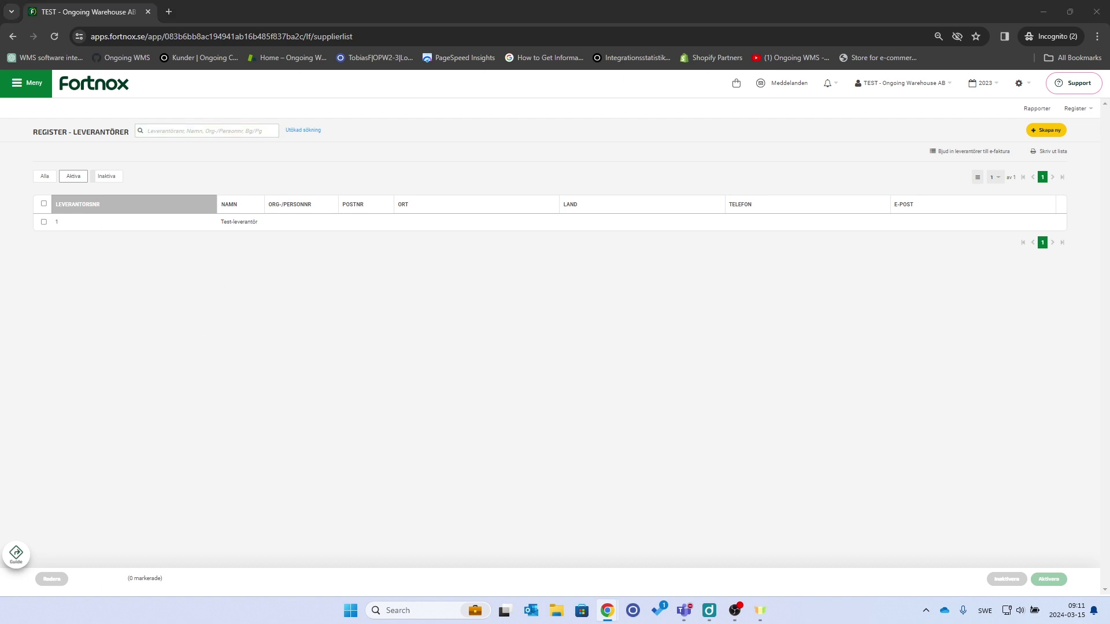
Look up the WMS integration page in Ongoing's Fortnox documentation and return to Fortnox
drag(0, 34, 628, 30)
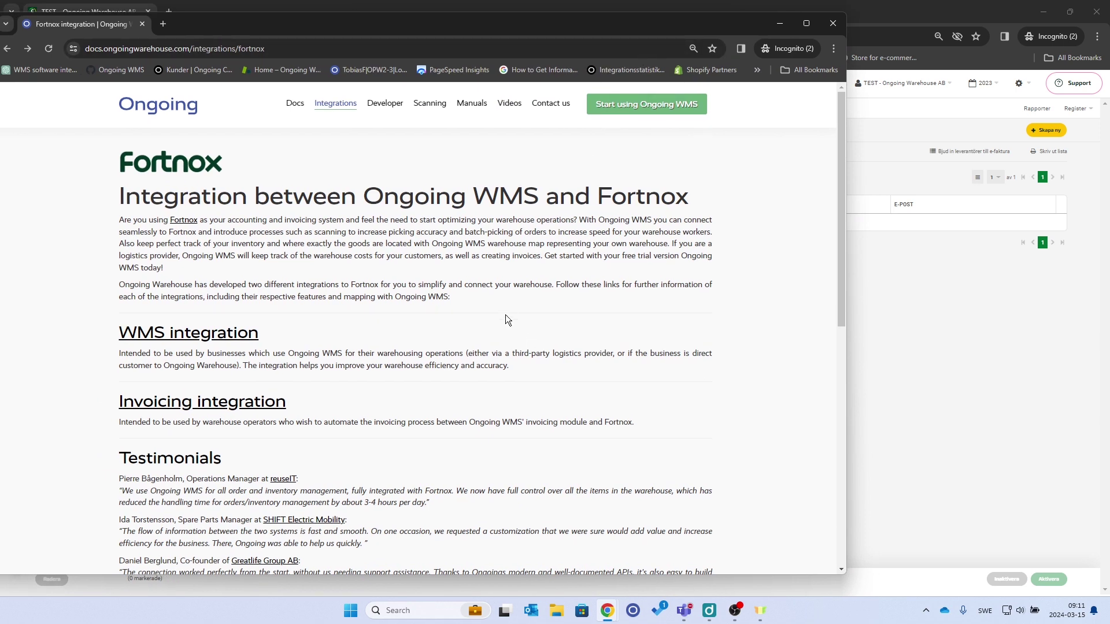
click(228, 335)
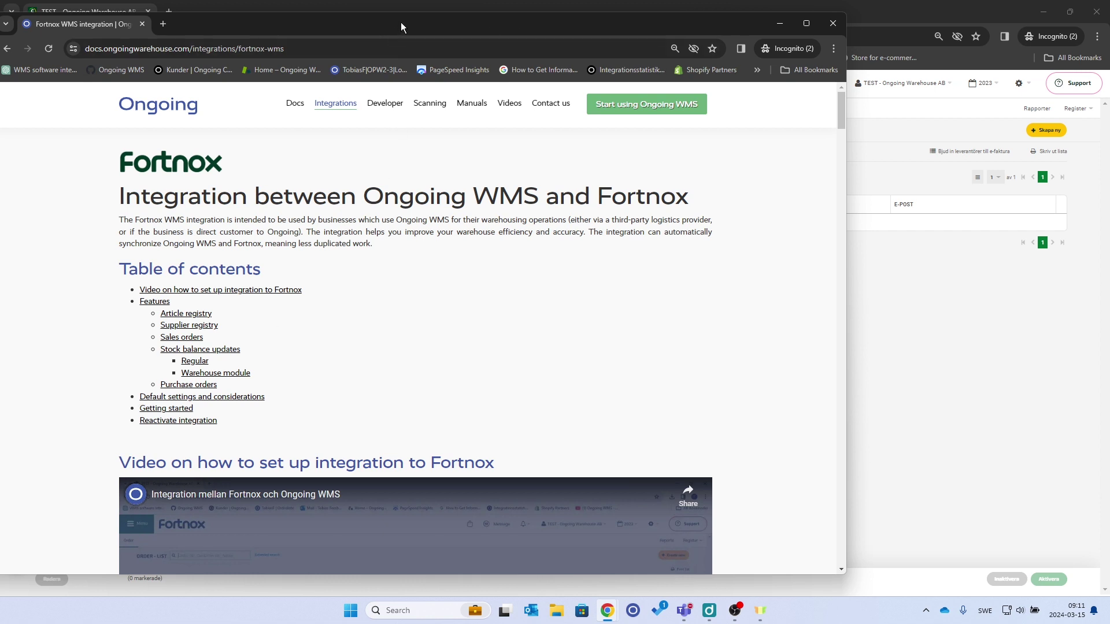
drag(409, 21, 0, 23)
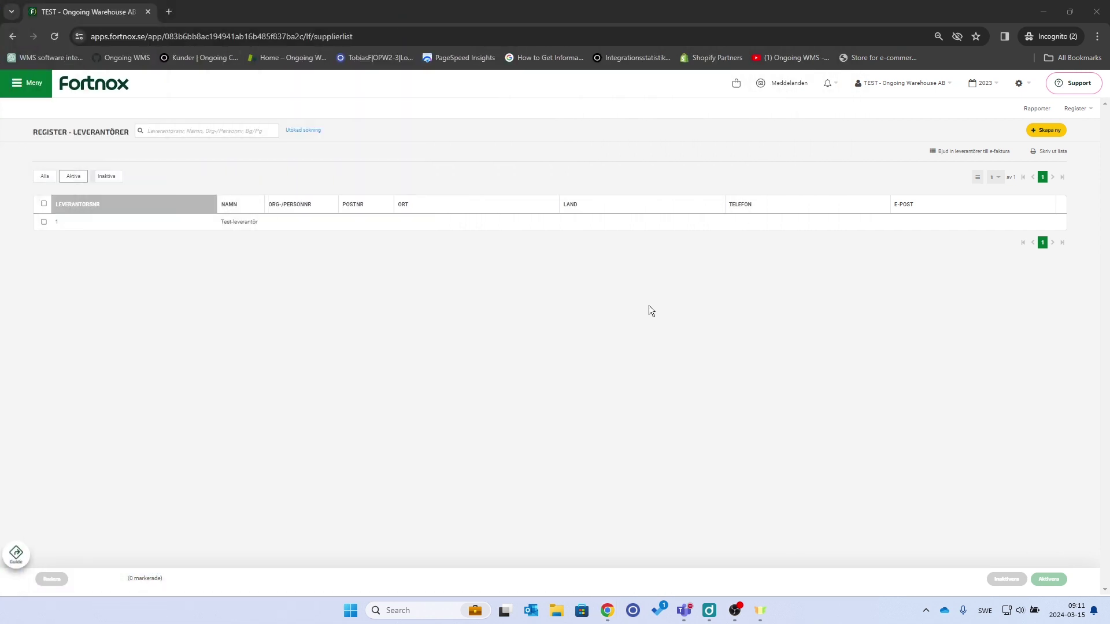
Find the Ongoing WMS integration in the Fortnox marketplace by searching for "ongoing wms", and start activating it
click(740, 87)
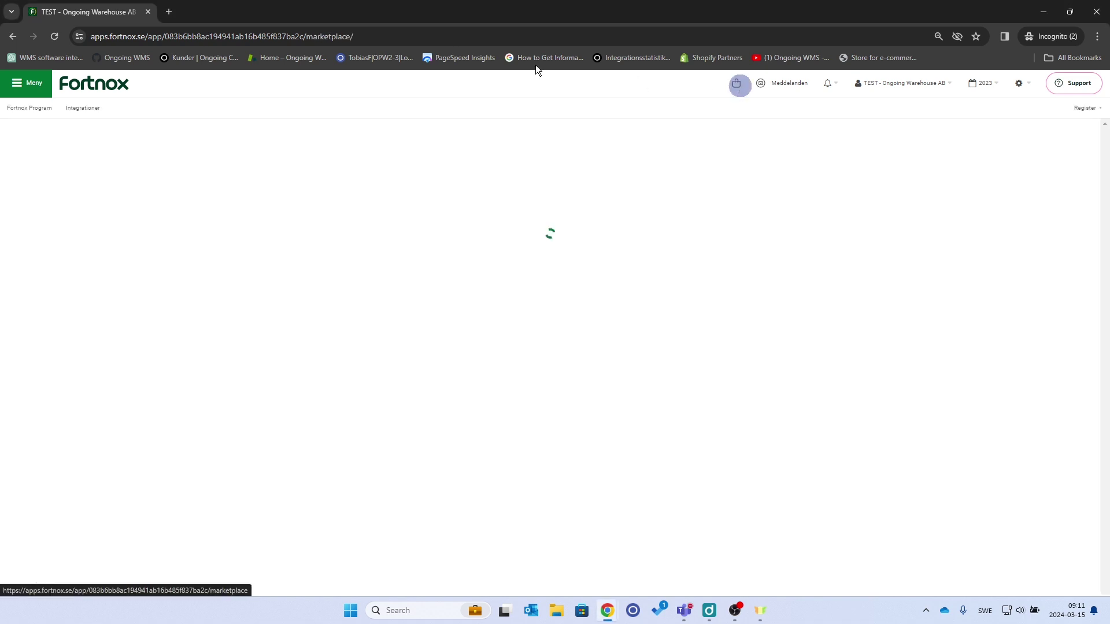
click(65, 115)
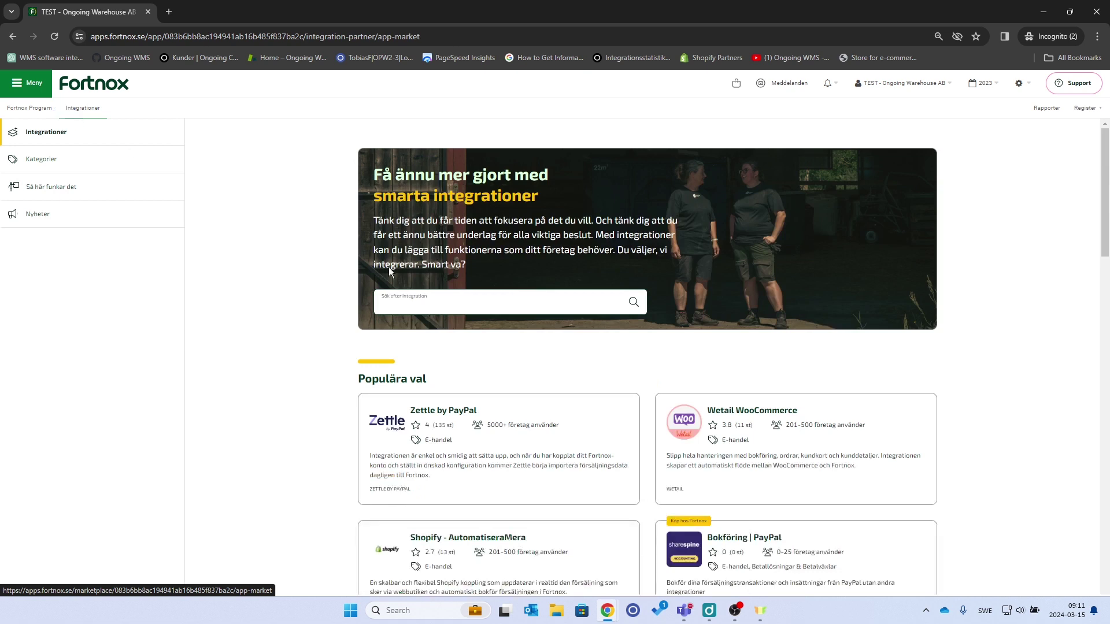
click(512, 293)
text(ongoing wms)
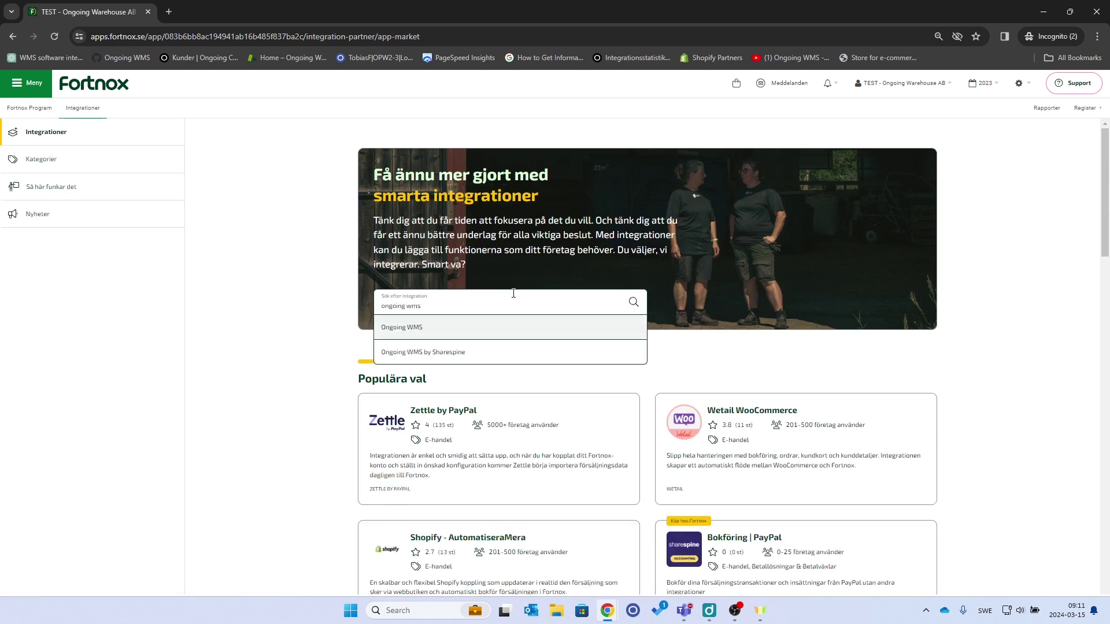
click(400, 328)
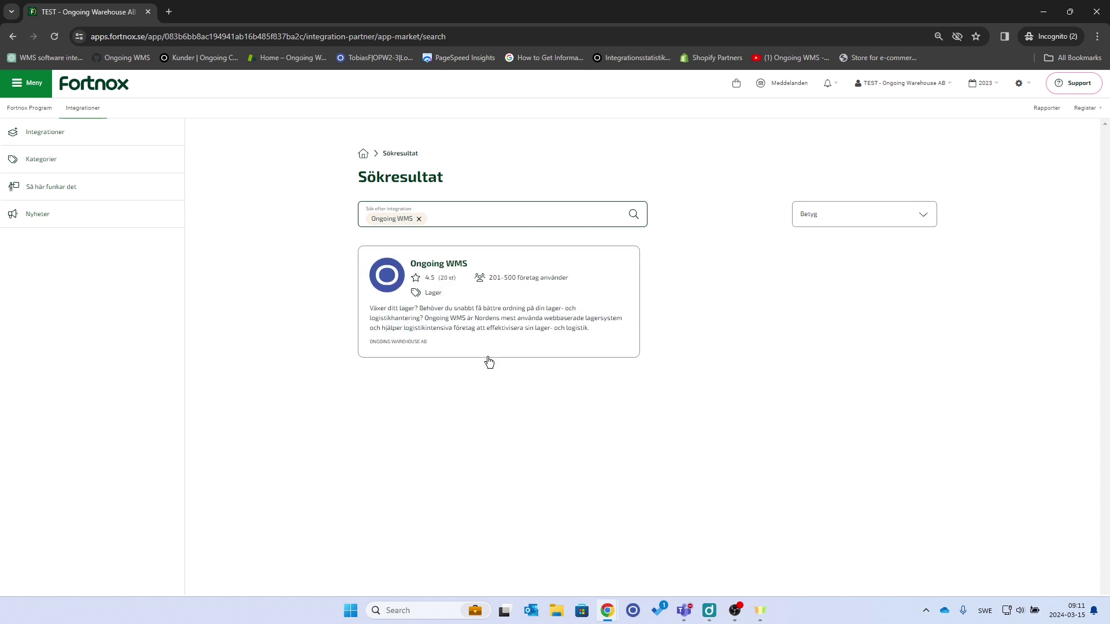
click(490, 328)
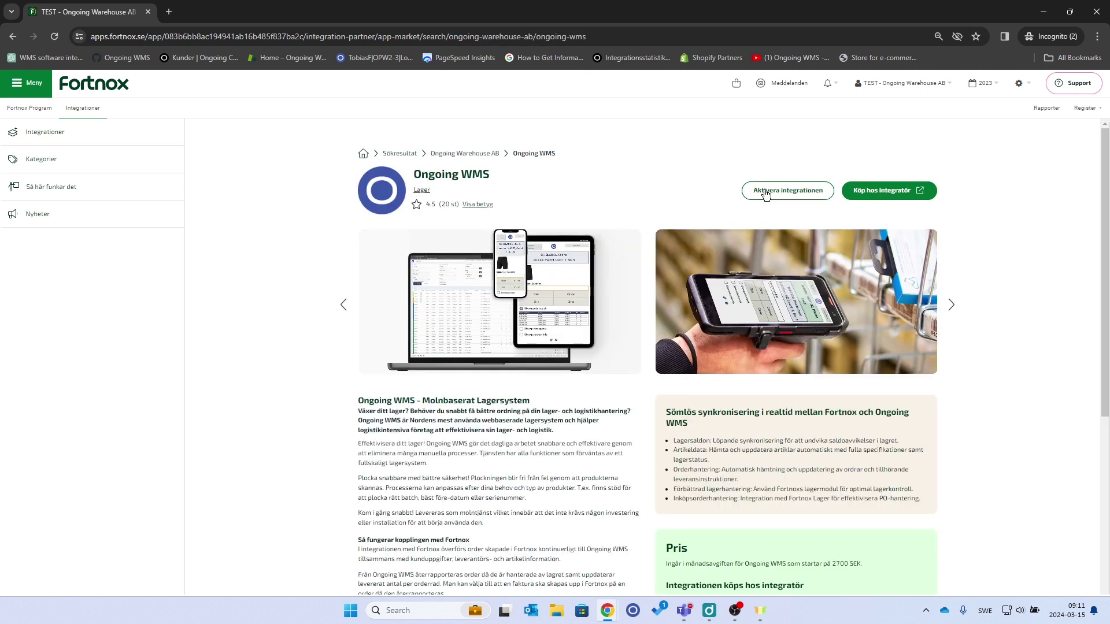
click(766, 193)
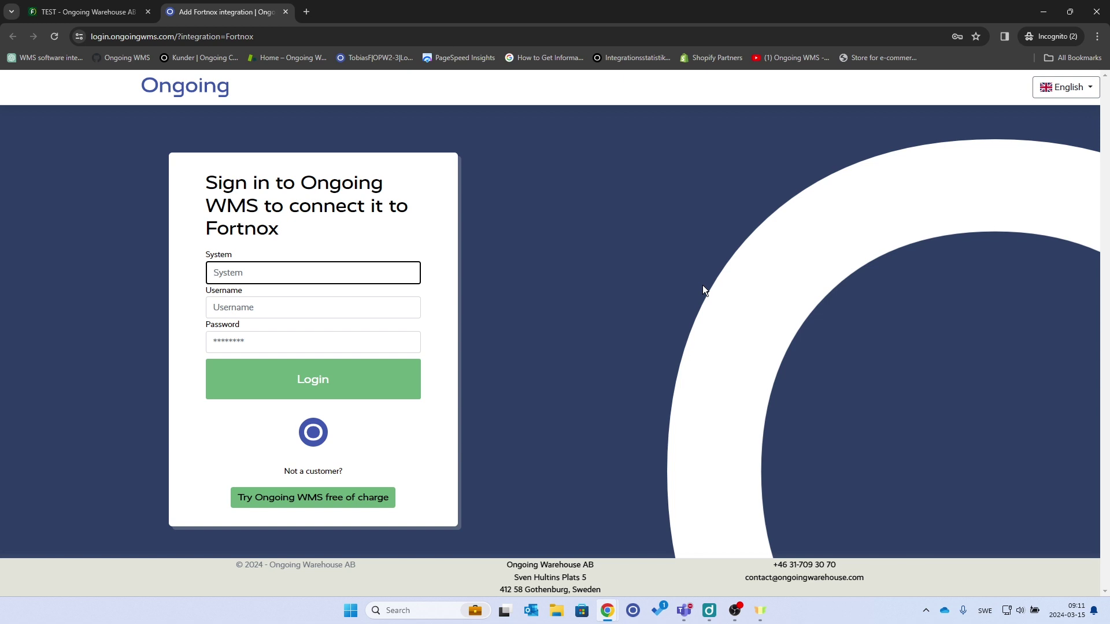
Sign in to Ongoing WMS using the system URL copied from the saved bookmark and the saved username and password
right_click(367, 61)
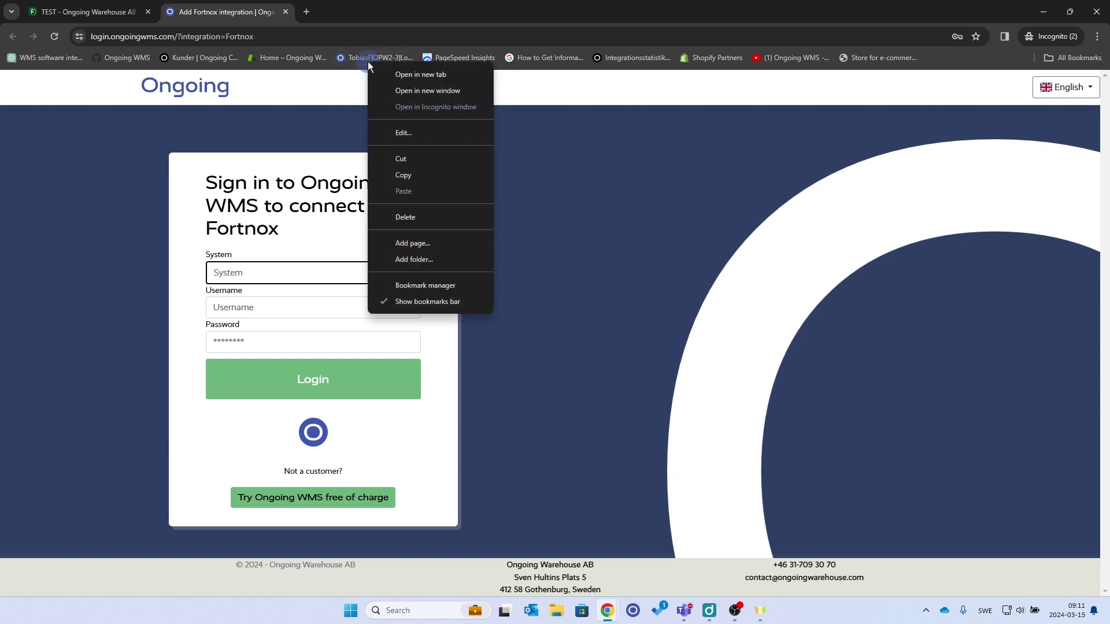
click(400, 173)
click(281, 270)
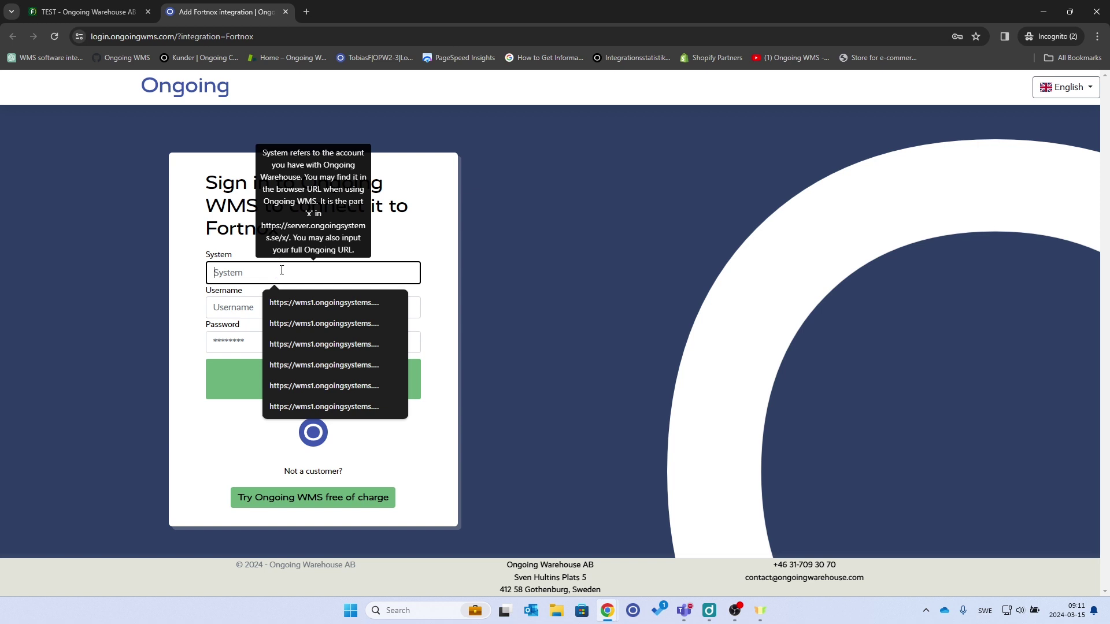
key(ctrl+v)
click(280, 310)
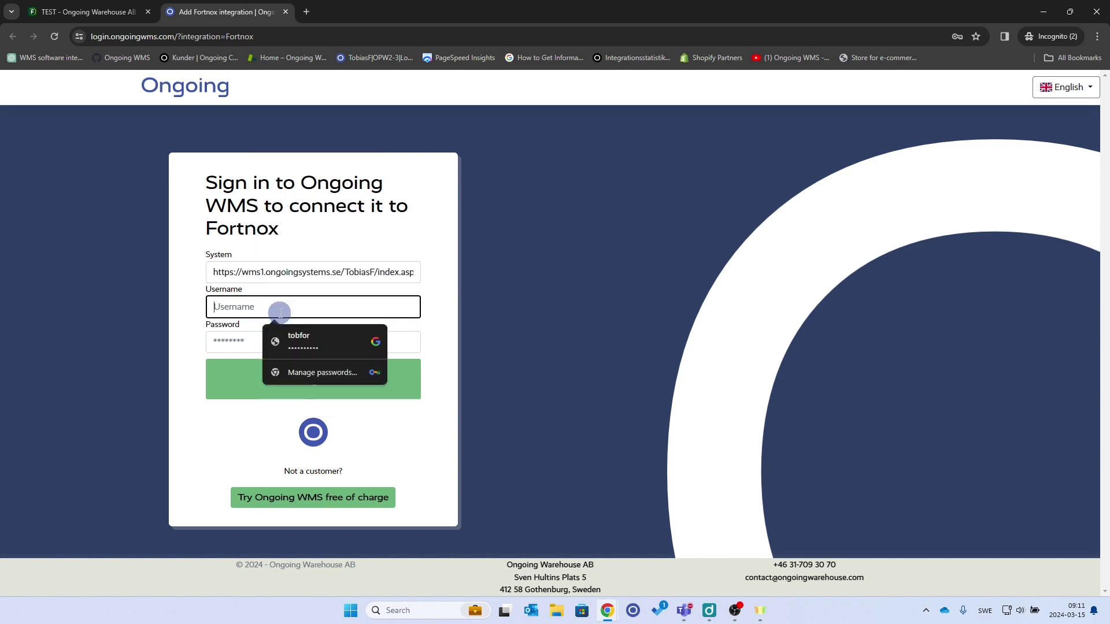
click(311, 339)
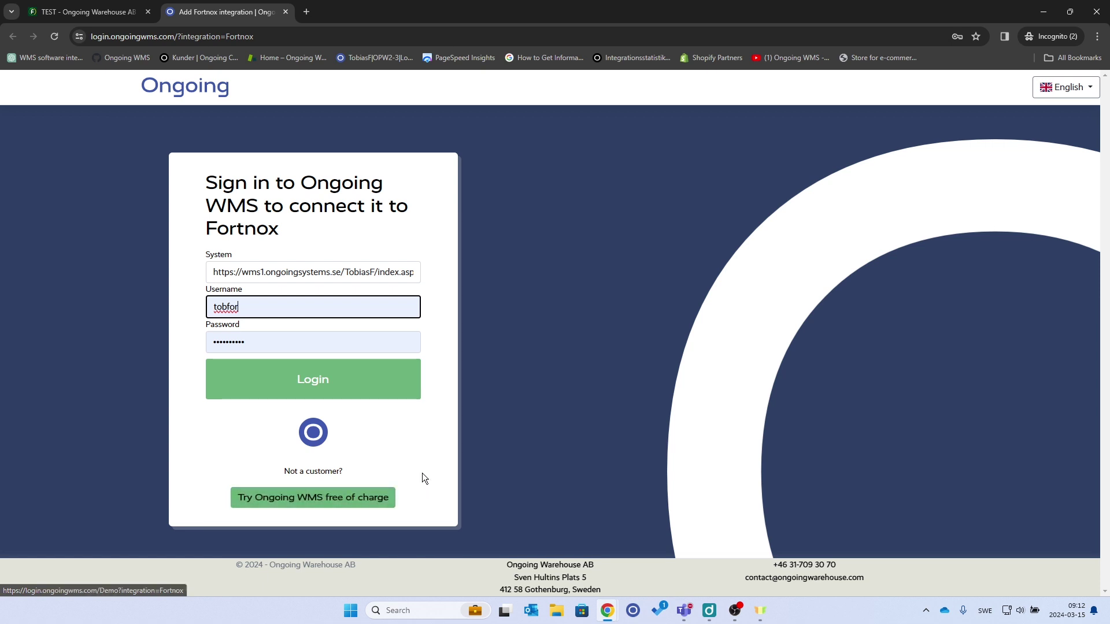
click(327, 392)
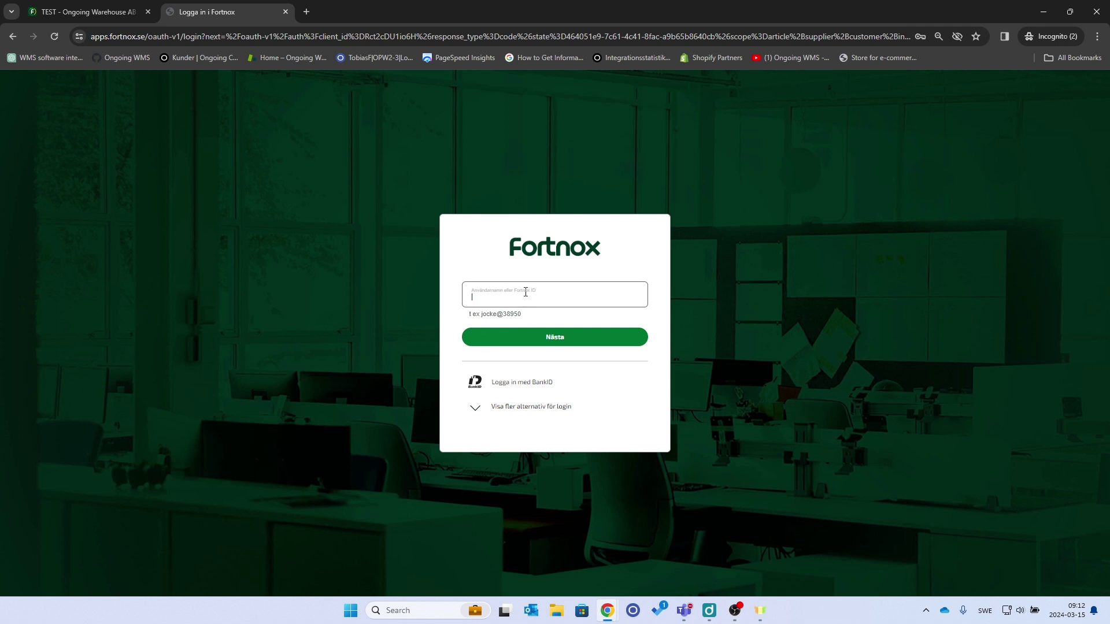
Sign in to Fortnox with the saved username and password, and approve the permissions requested for Ongoing WMS
click(525, 295)
click(568, 330)
click(575, 339)
click(550, 328)
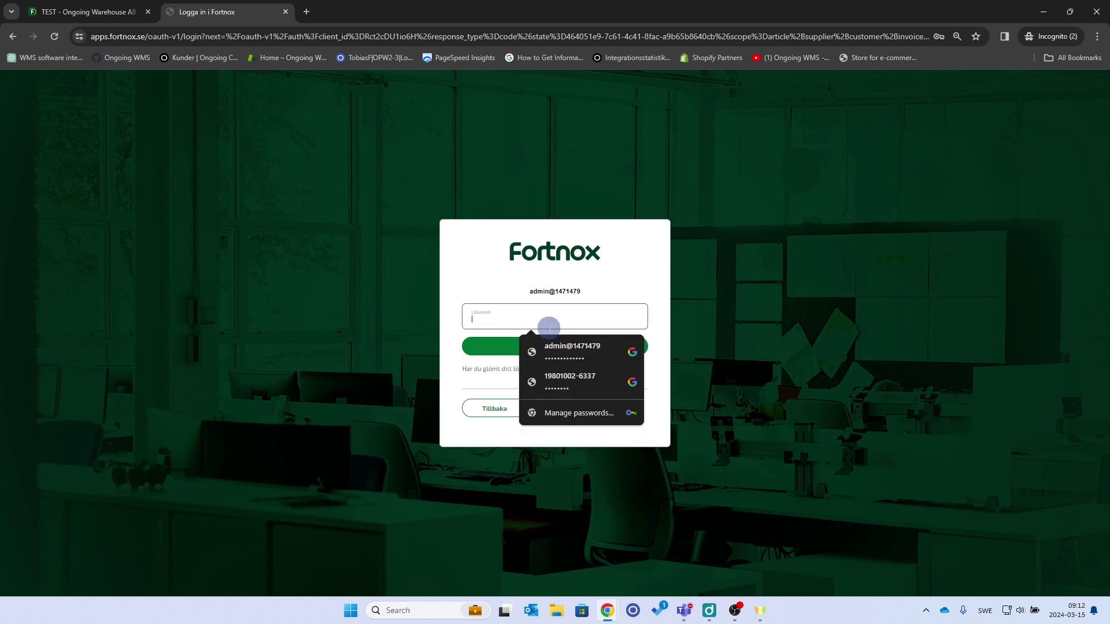
click(555, 350)
click(554, 348)
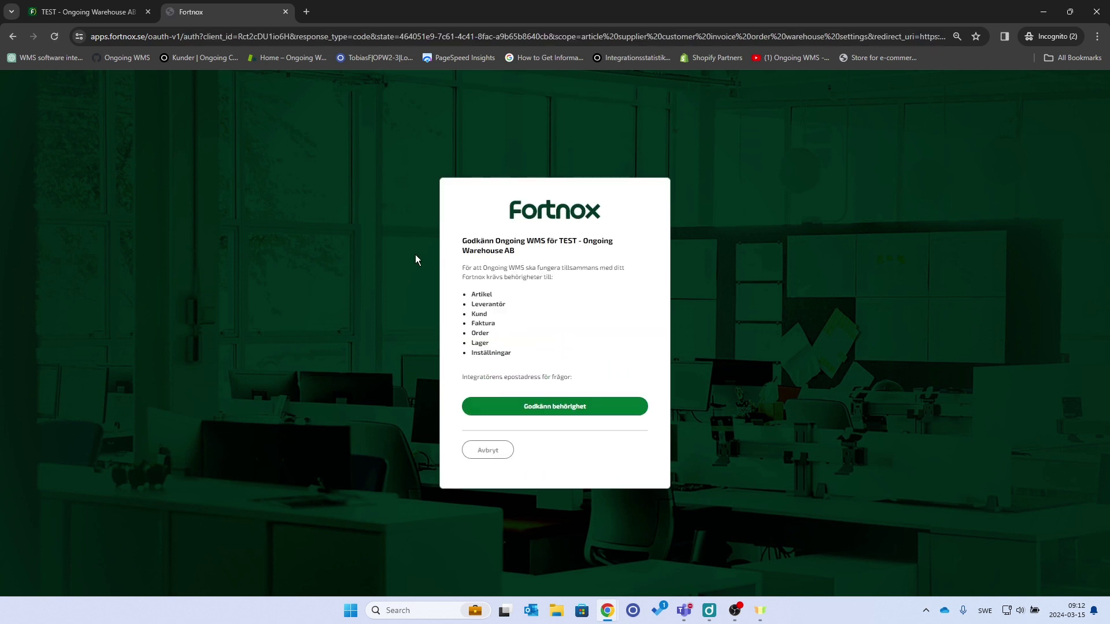
click(566, 409)
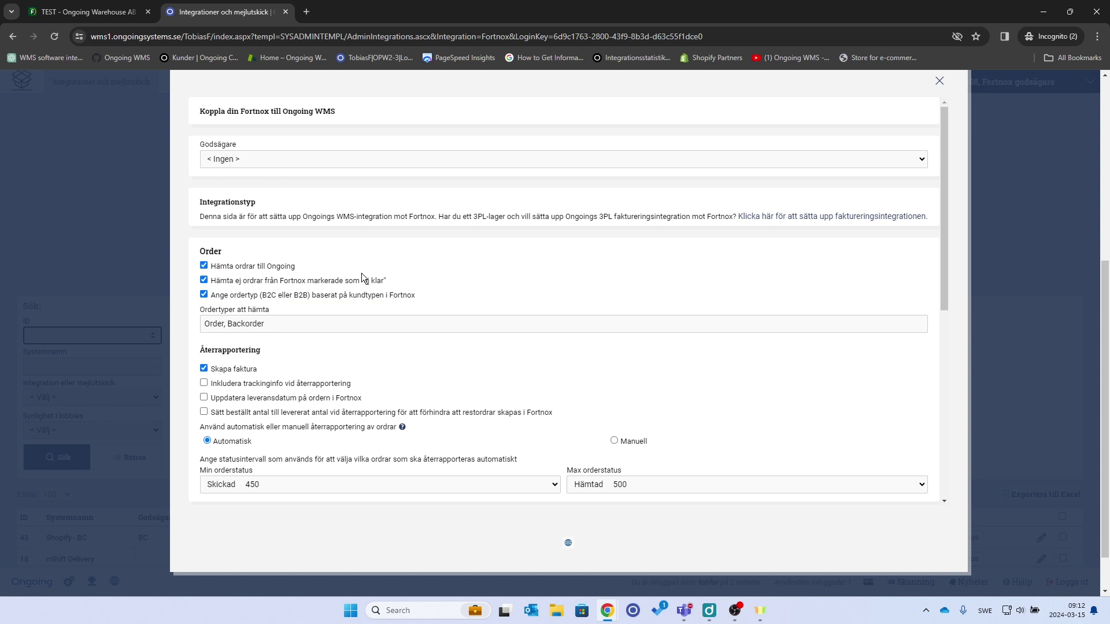
Create the Fortnox integration for the goods owner Fortnox godsägare 108 with the preset order, article and warehouse options
click(364, 165)
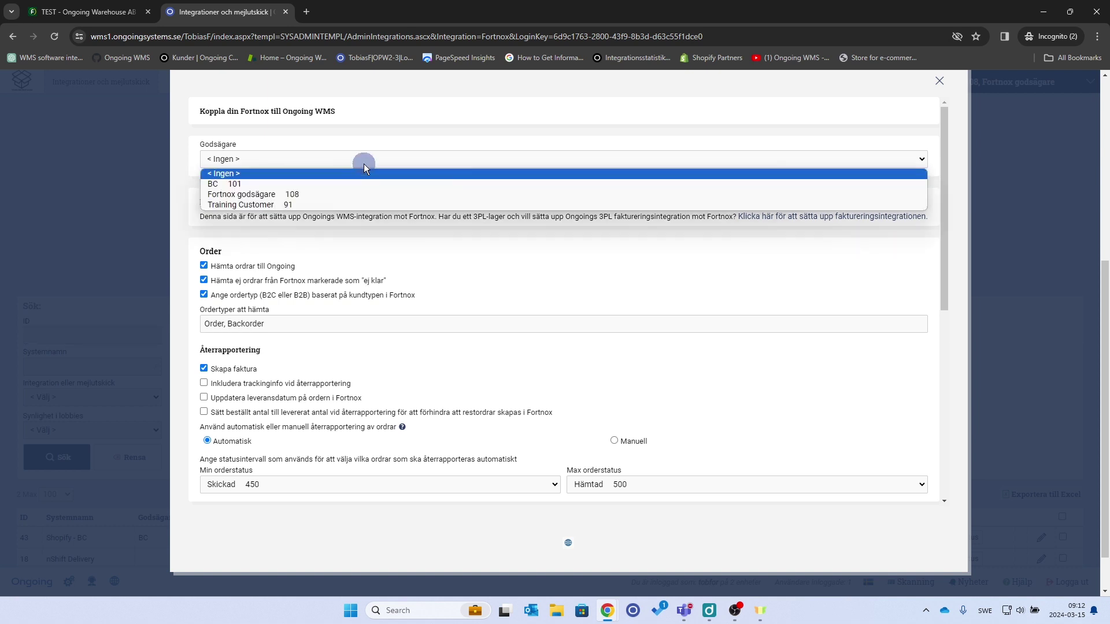
click(370, 194)
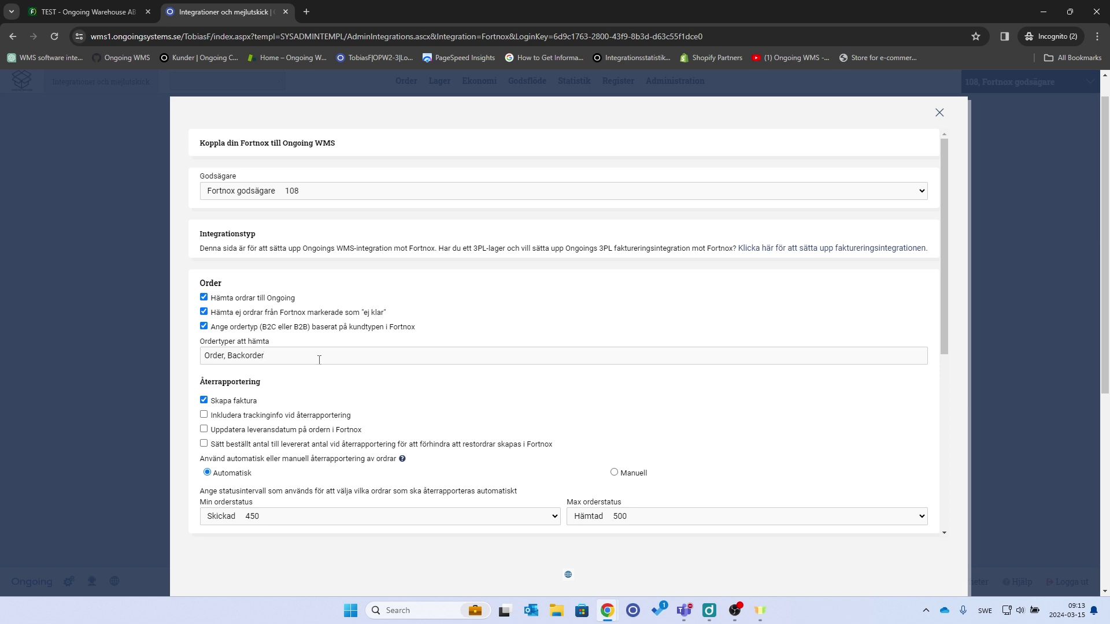
scroll(319, 360, down, 1)
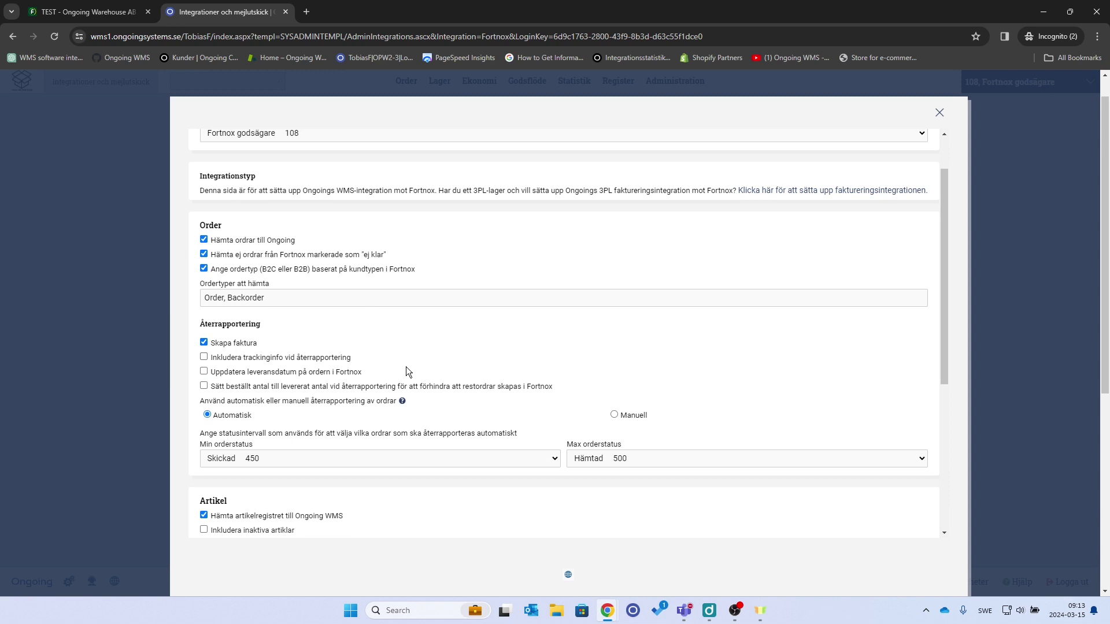
scroll(406, 366, down, 2)
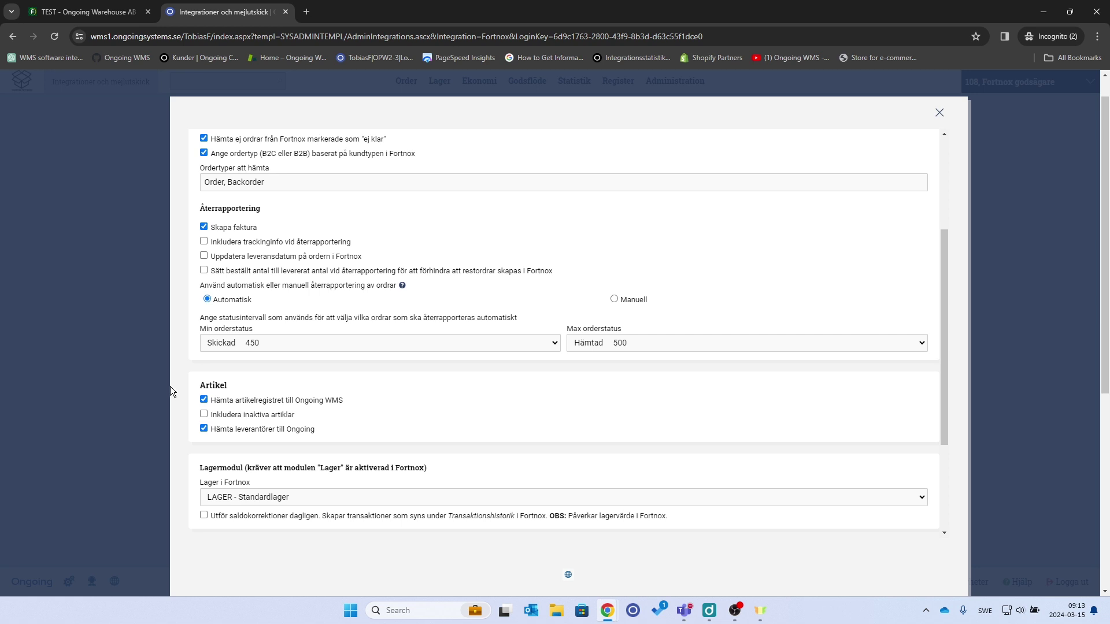
scroll(217, 387, down, 2)
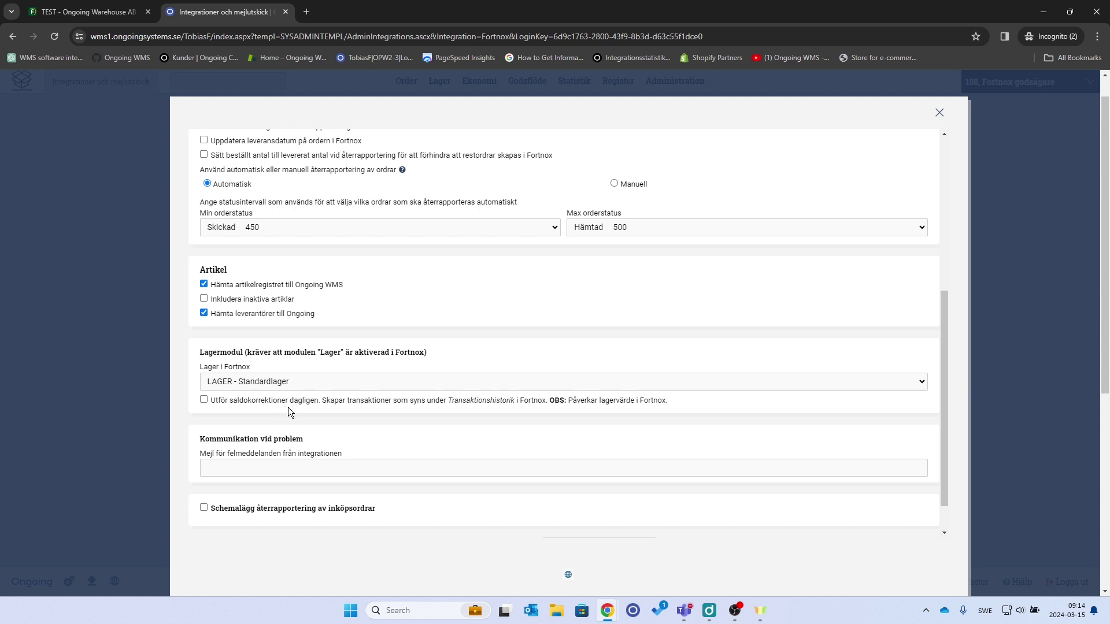
scroll(288, 407, down, 1)
scroll(288, 407, up, 1)
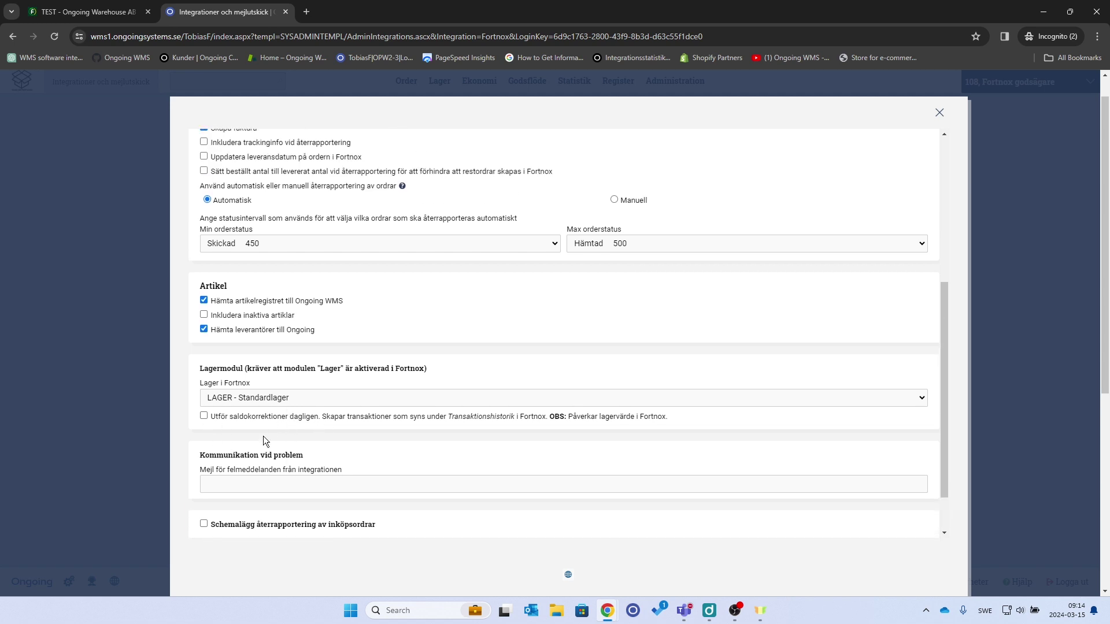
scroll(277, 413, down, 1)
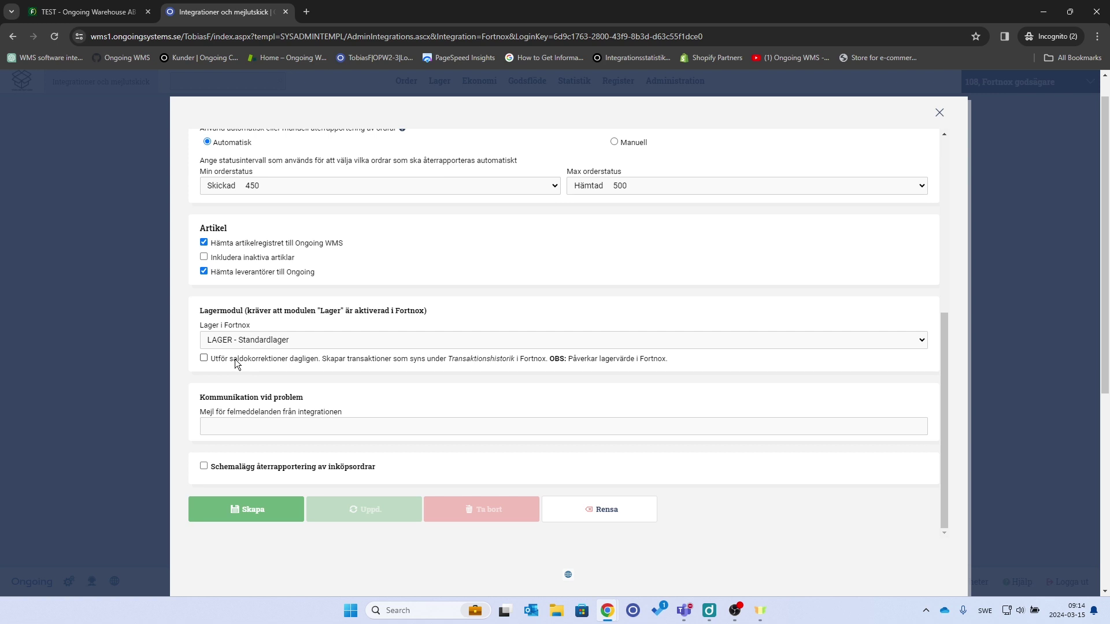
click(257, 513)
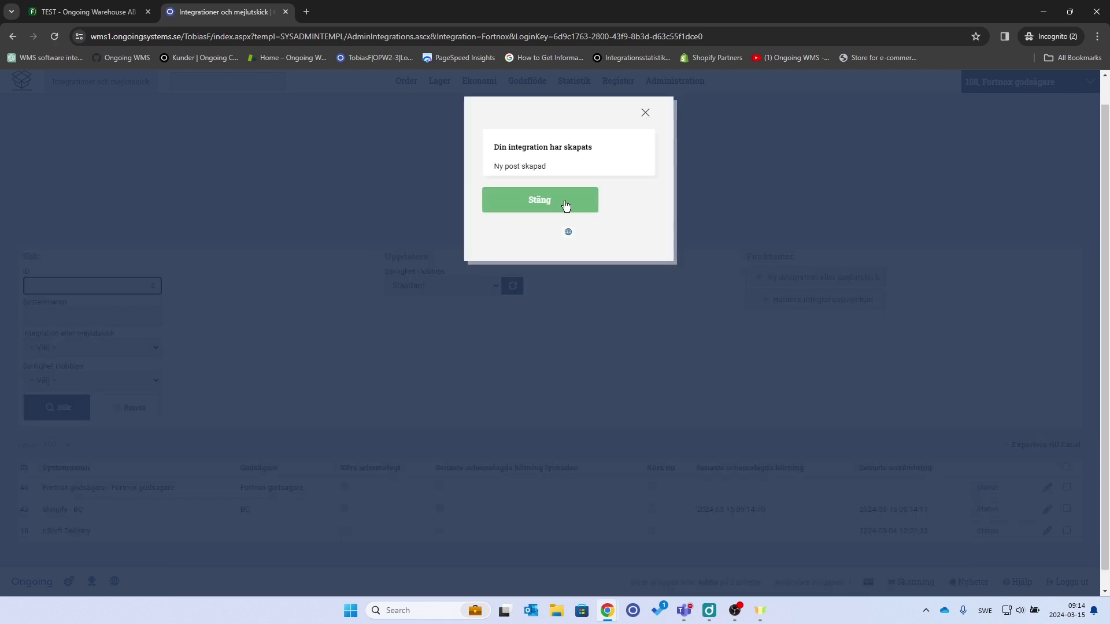
click(565, 203)
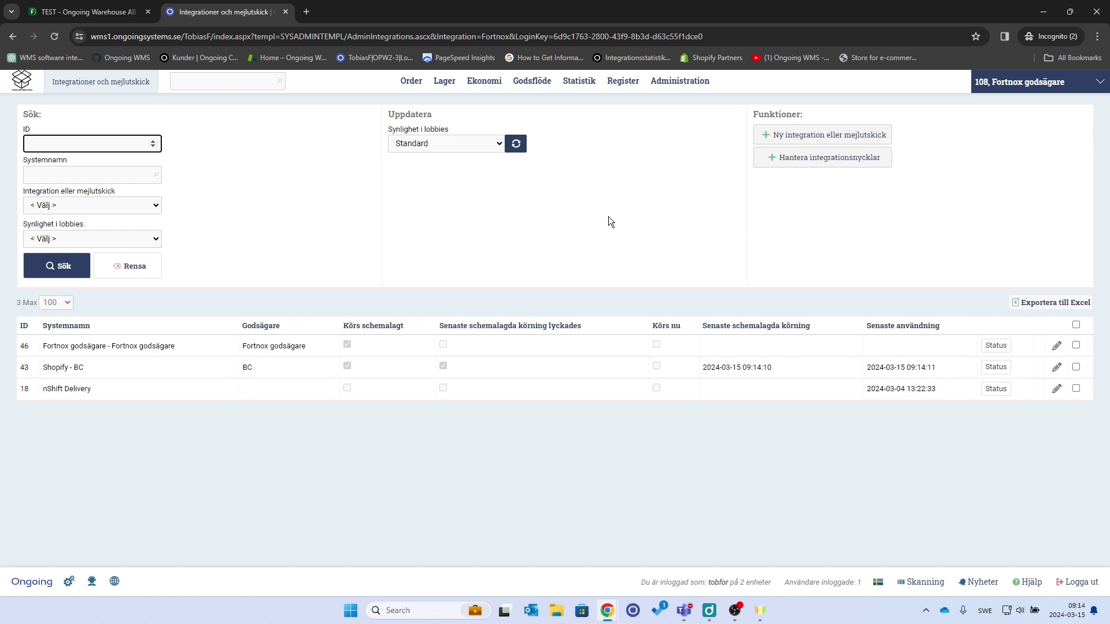
Run a custom import (Anpassad import) for the Fortnox godsägare integration
mouse_move(710, 83)
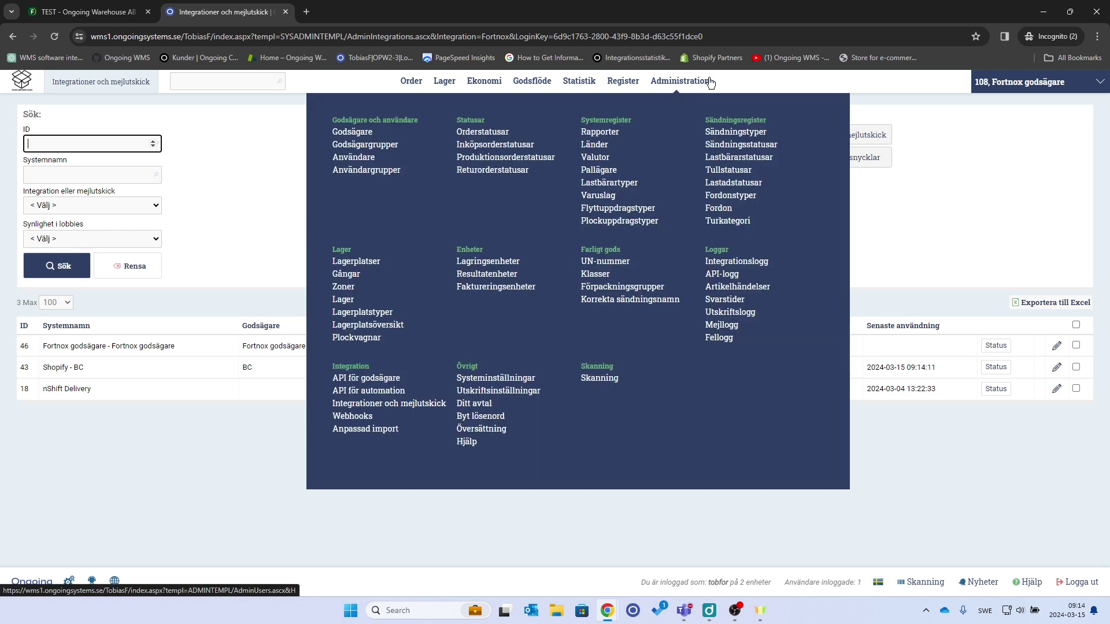
click(401, 439)
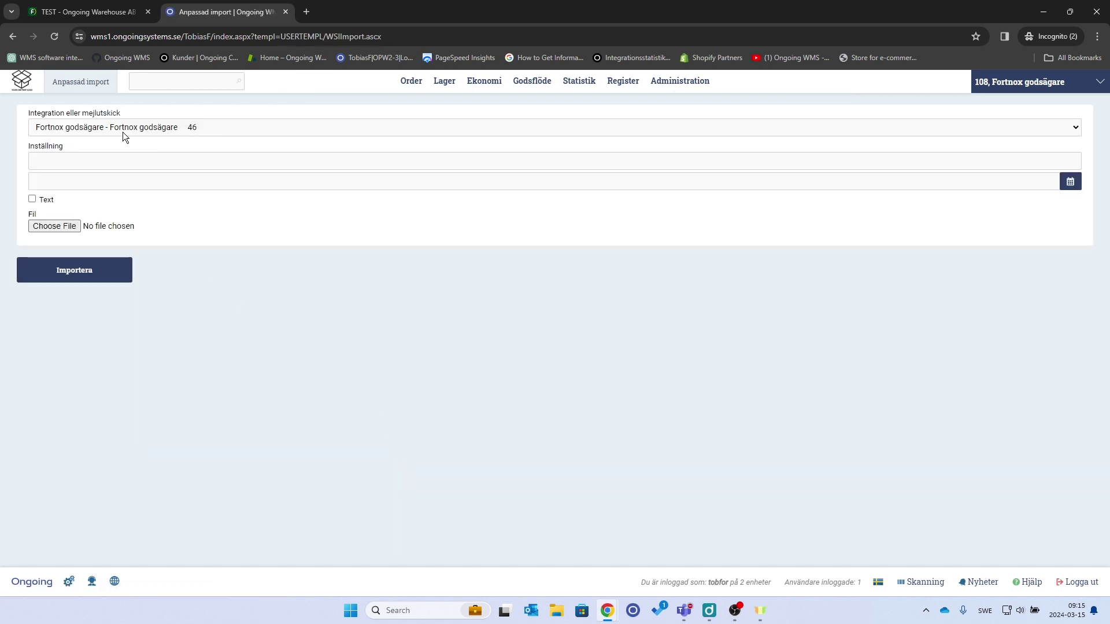
click(84, 274)
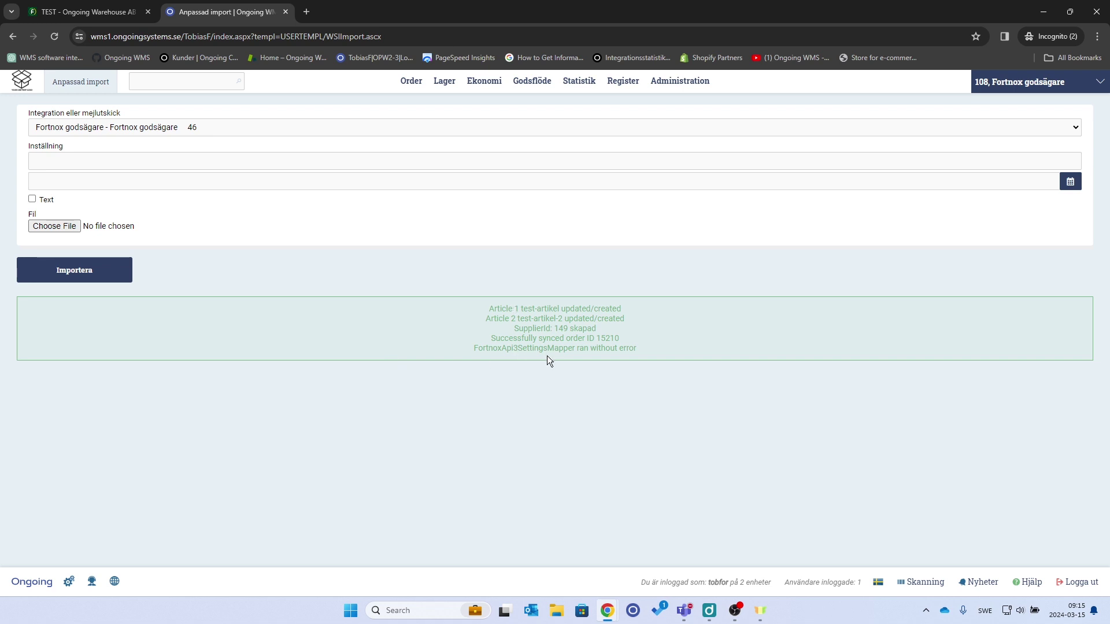
Review the imported articles, order list, customers and suppliers for the goods owner
mouse_move(432, 89)
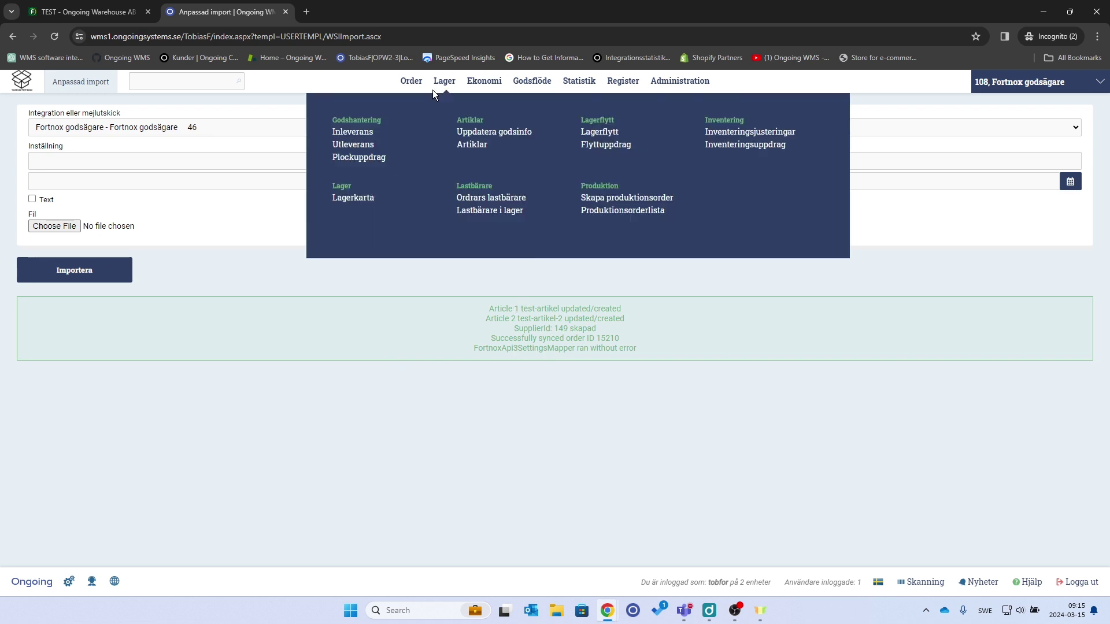
click(468, 146)
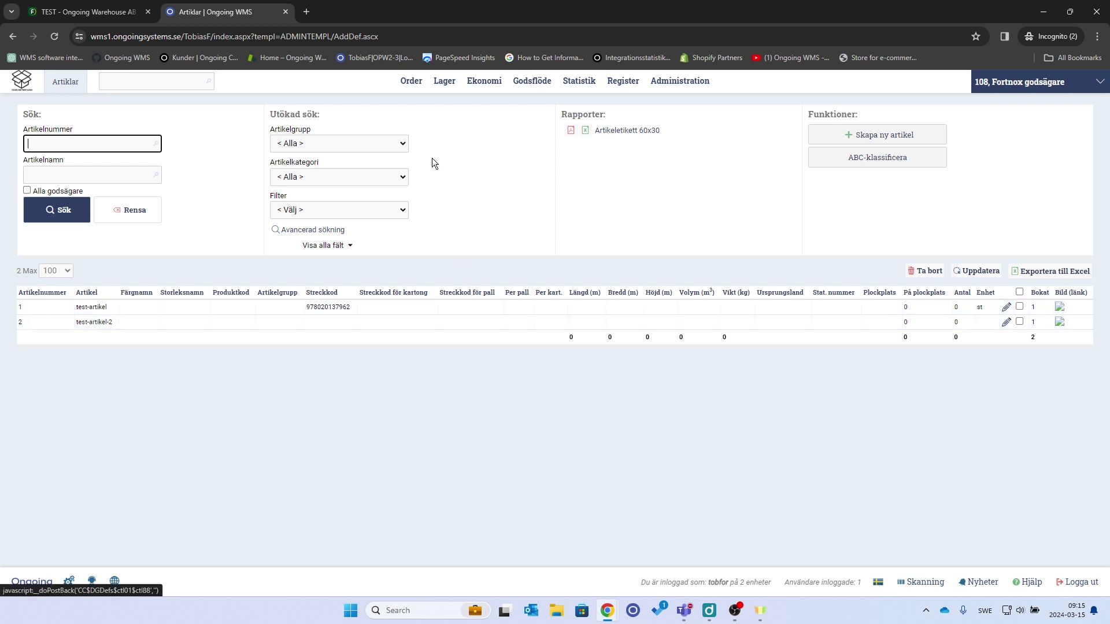
mouse_move(418, 79)
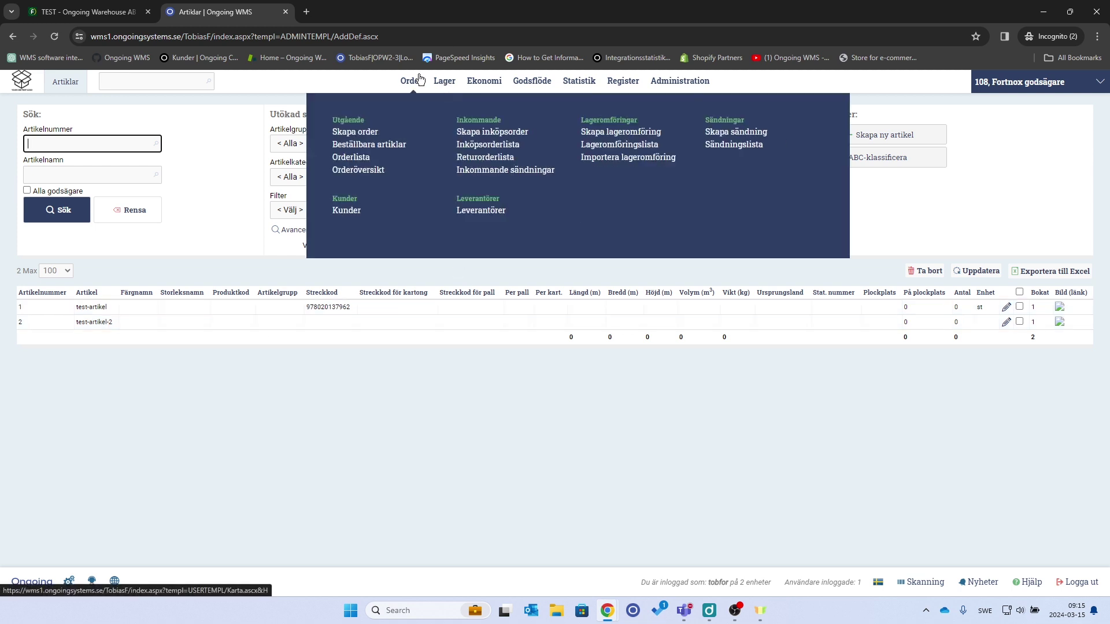
click(363, 158)
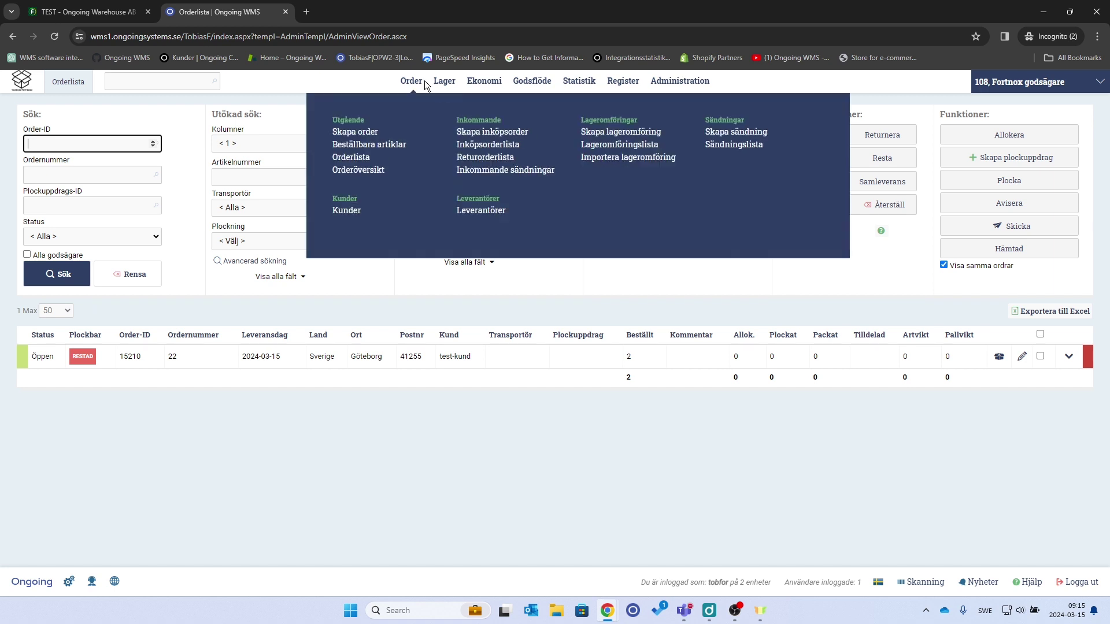
mouse_move(411, 85)
click(344, 212)
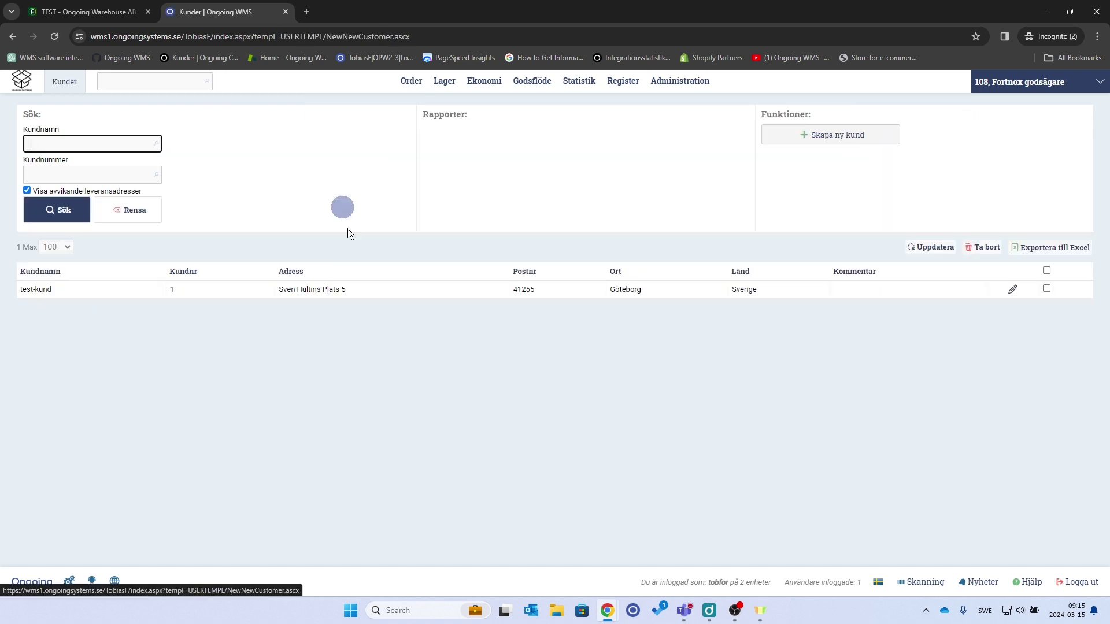
mouse_move(411, 82)
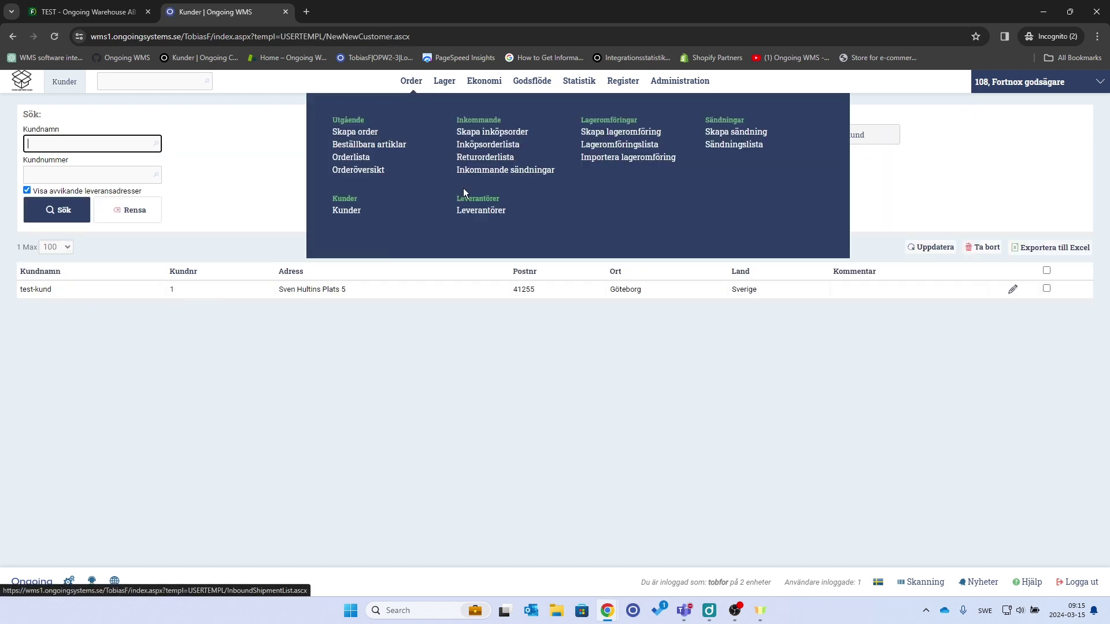
click(460, 212)
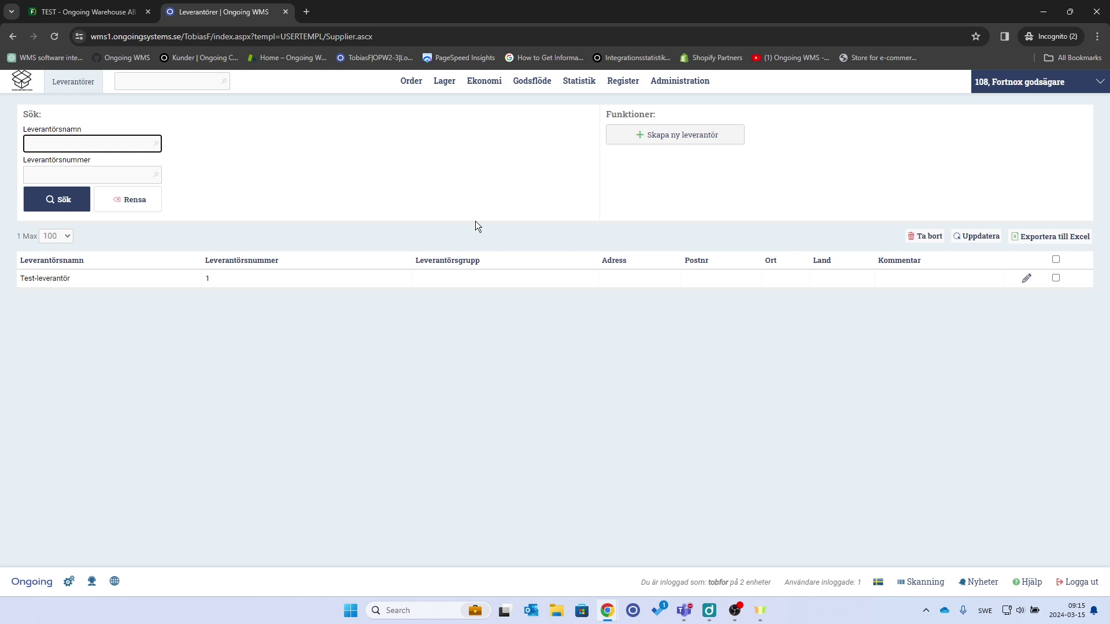
Receive 999 units of test-artikel into warehouse location A1 as a goods receipt (Inleverans)
mouse_move(446, 86)
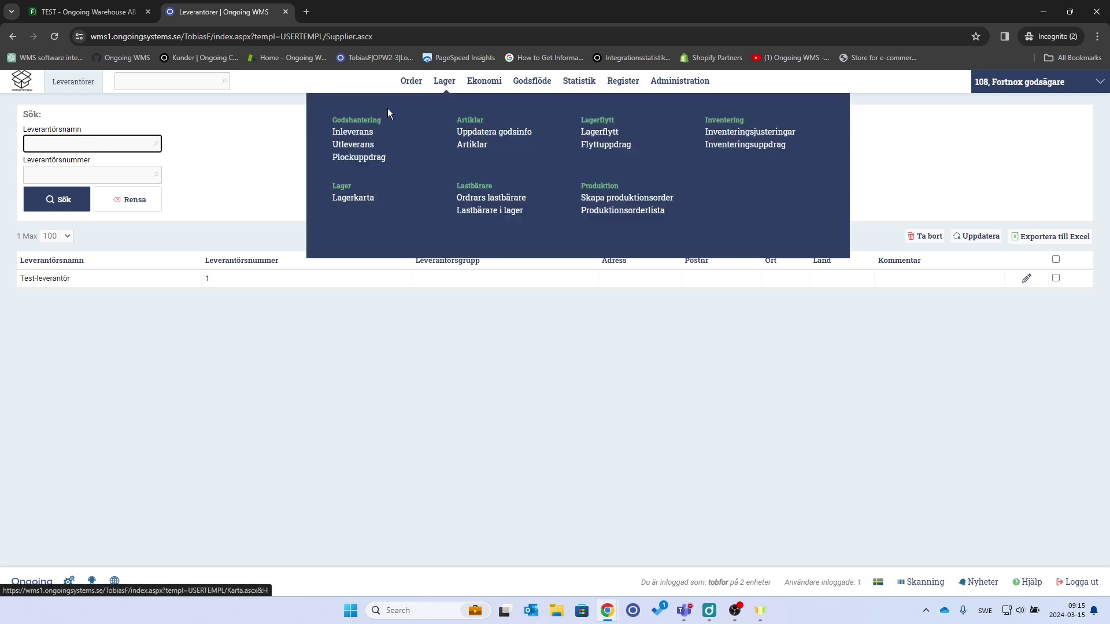
click(369, 133)
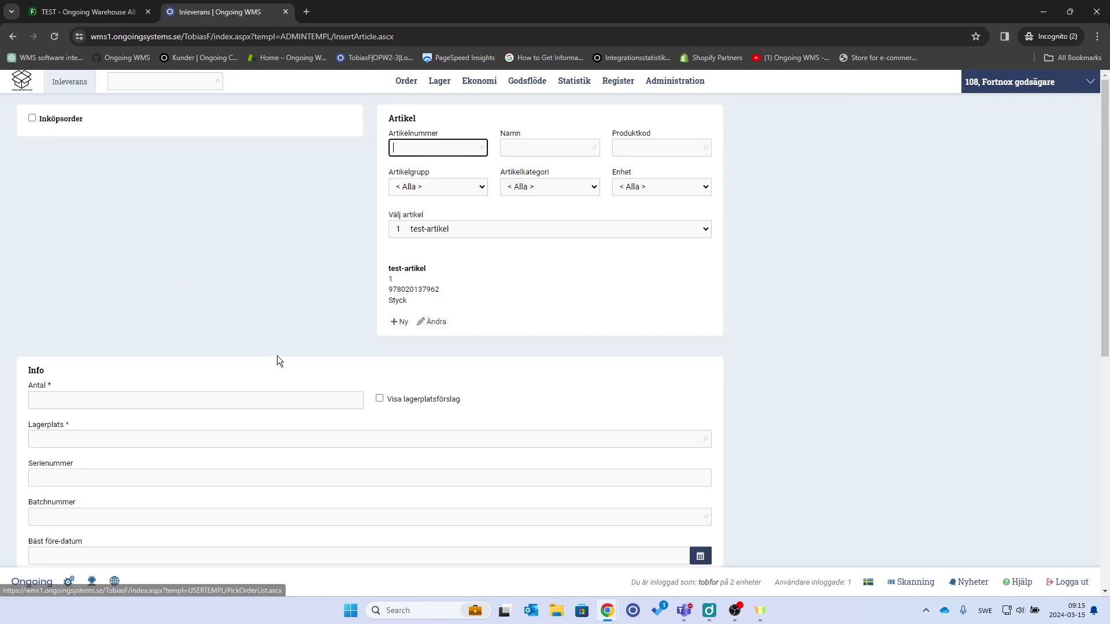
click(208, 397)
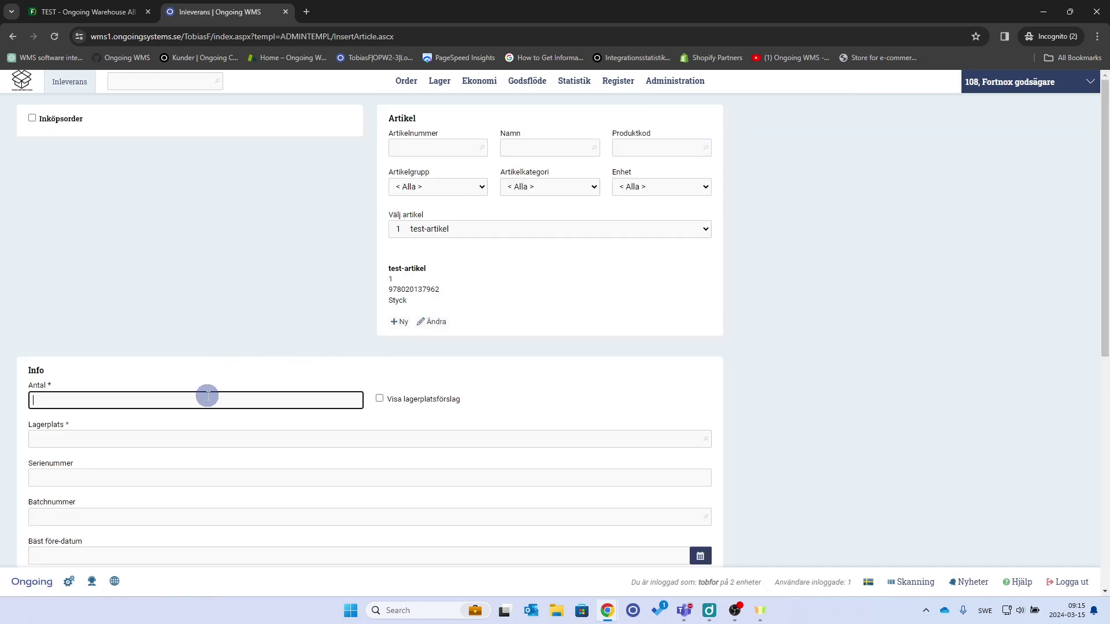
text(999)
click(190, 434)
text(A)
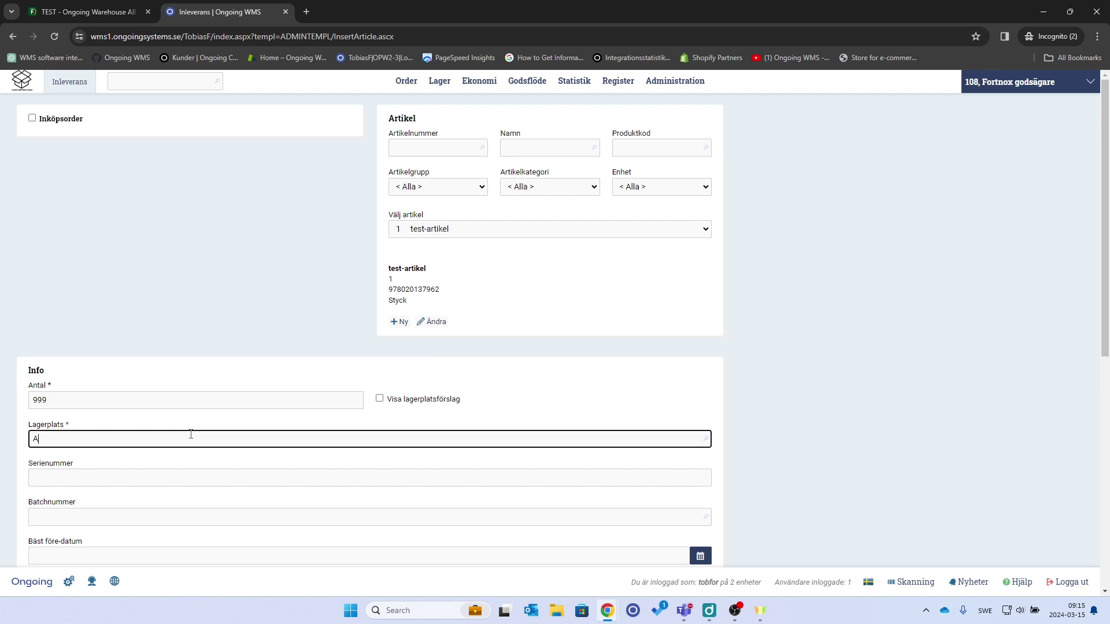
text(1)
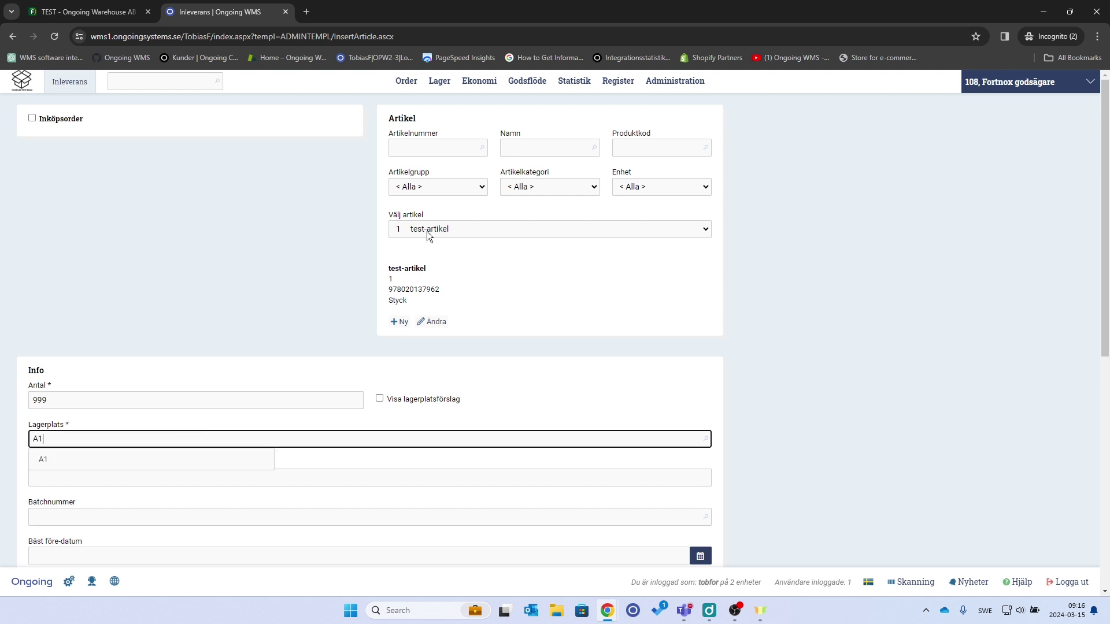
scroll(191, 272, down, 2)
click(109, 548)
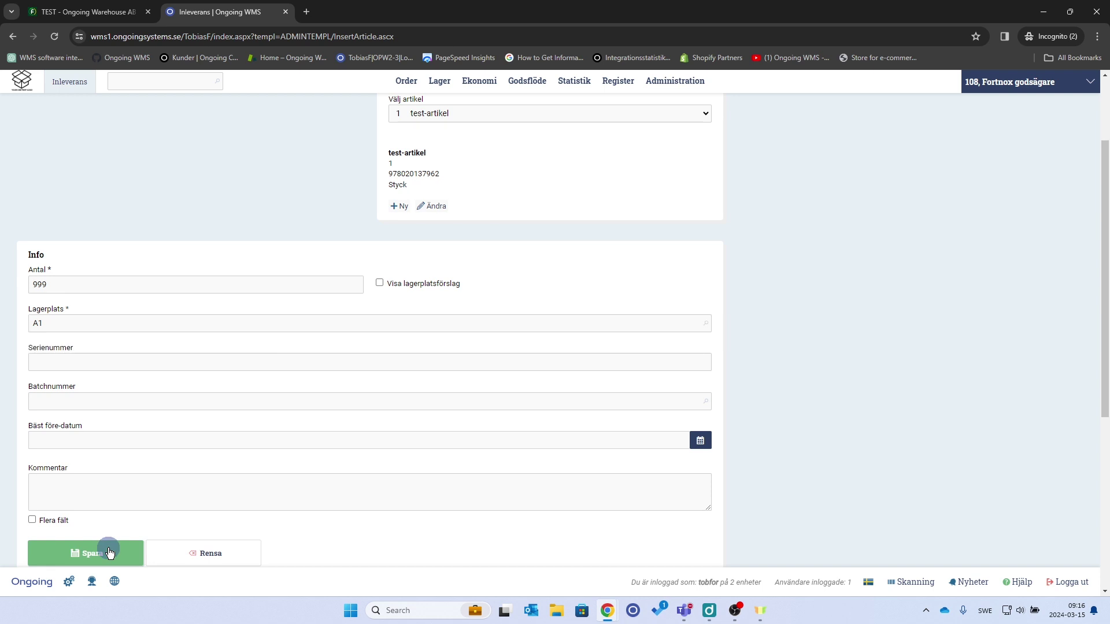
scroll(312, 487, down, 2)
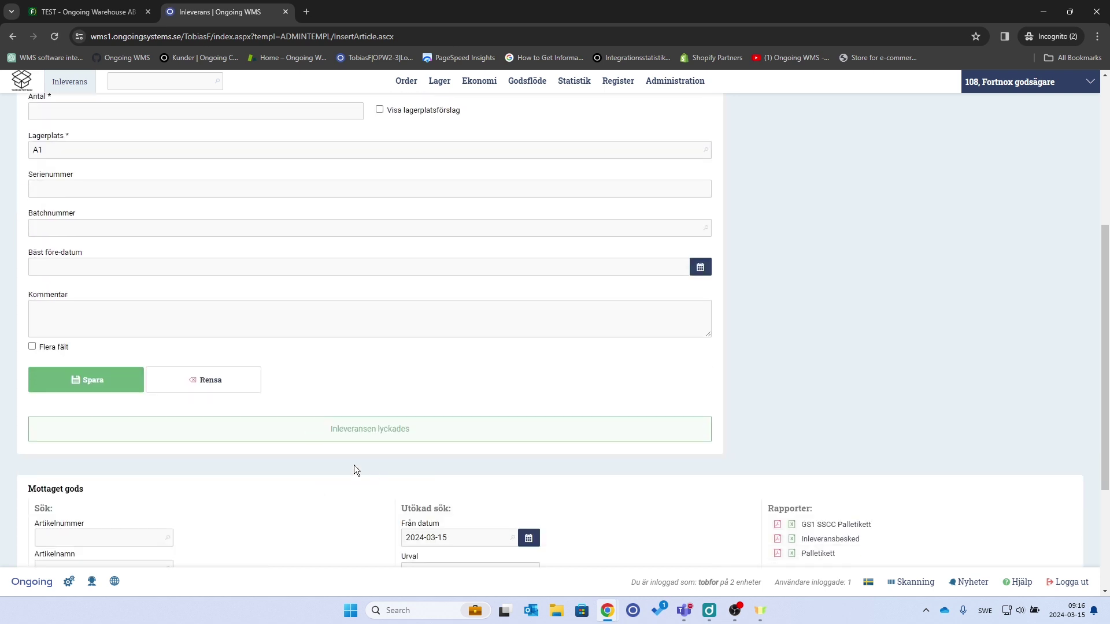
Receive 999 units of test-artikel-2 into warehouse location A1
click(481, 227)
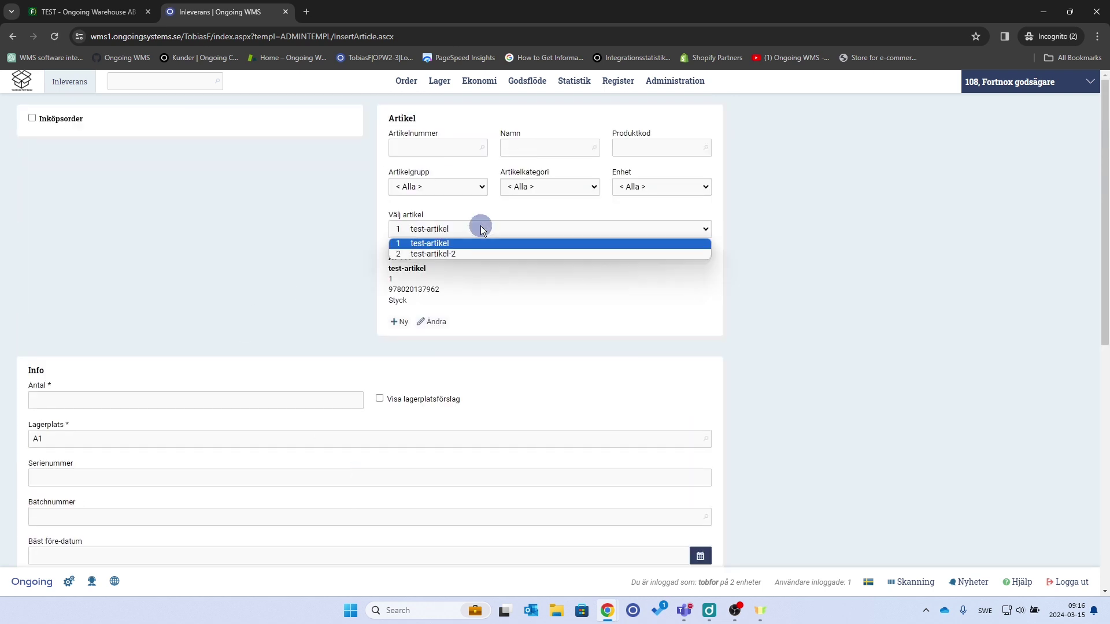
click(465, 252)
click(44, 371)
text(999)
click(93, 418)
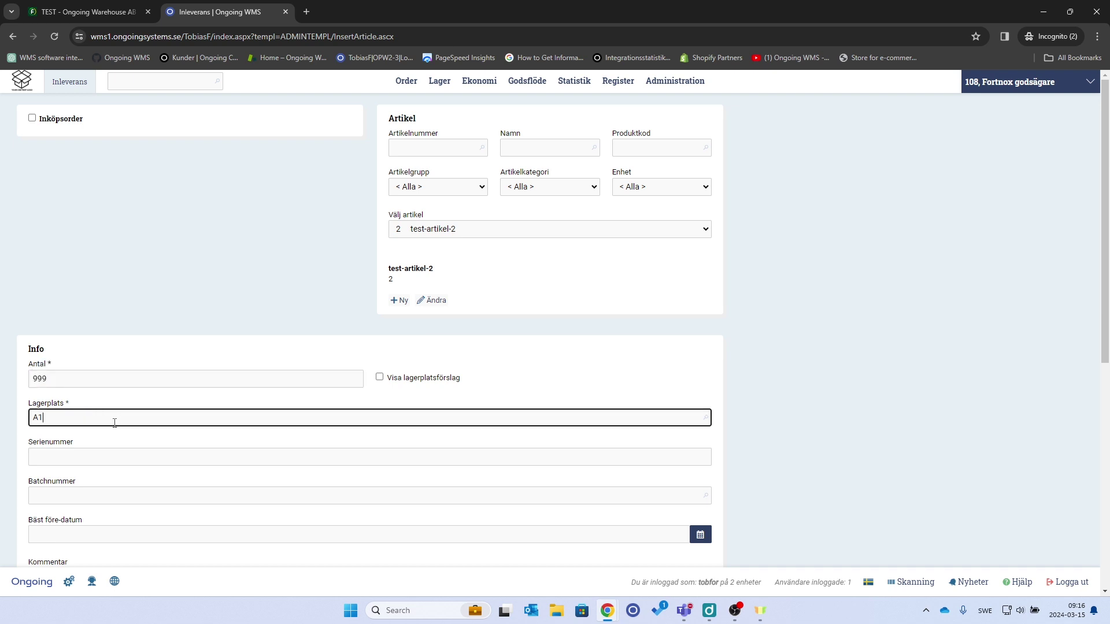
scroll(117, 421, down, 3)
click(113, 474)
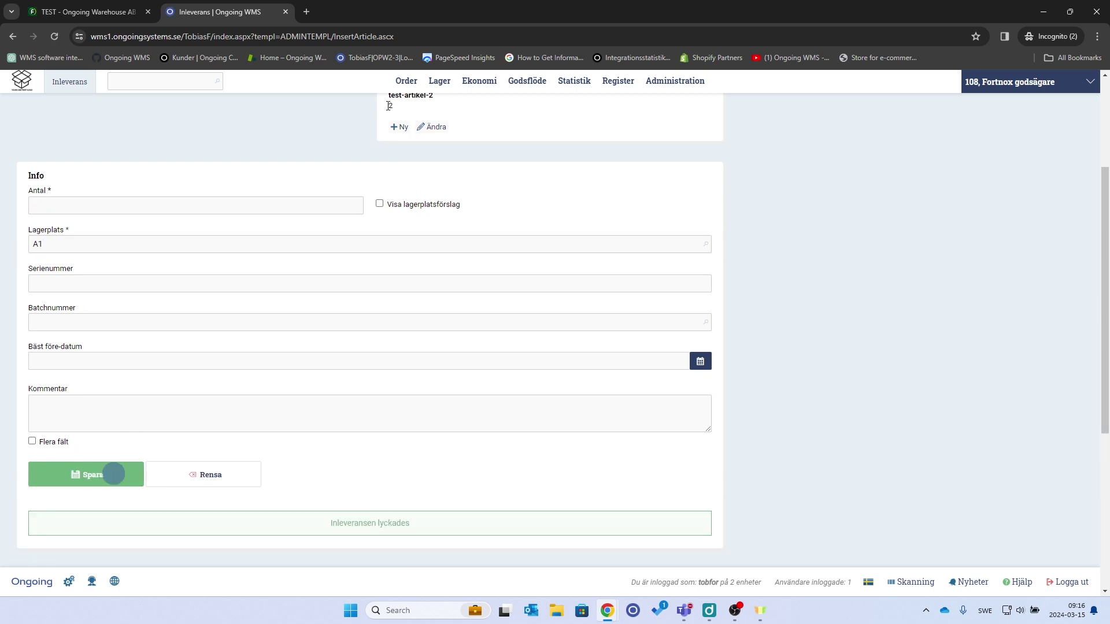
Inspect the goods stored at location A1 on the warehouse map (Lagerkarta) and check the order's pickability in the order list
mouse_move(439, 80)
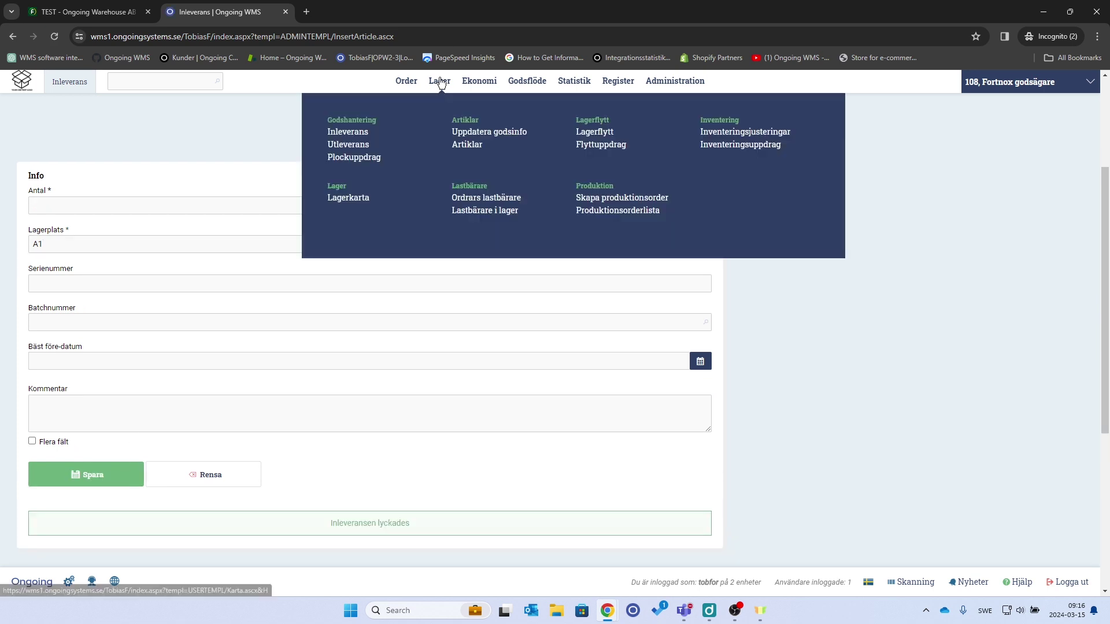
click(412, 200)
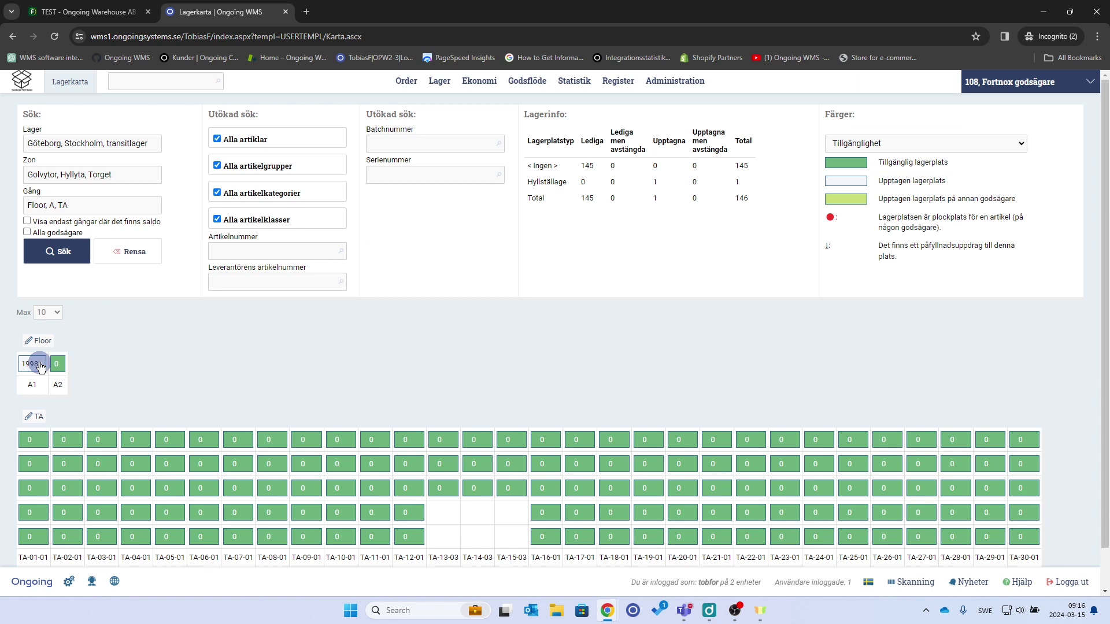
click(40, 362)
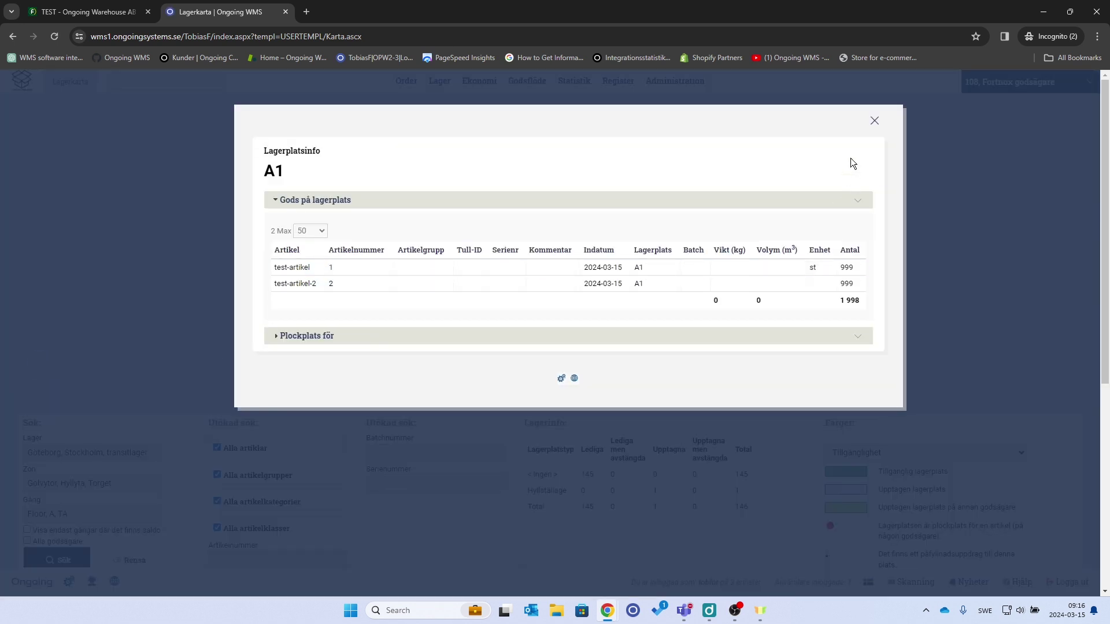
click(874, 121)
mouse_move(406, 81)
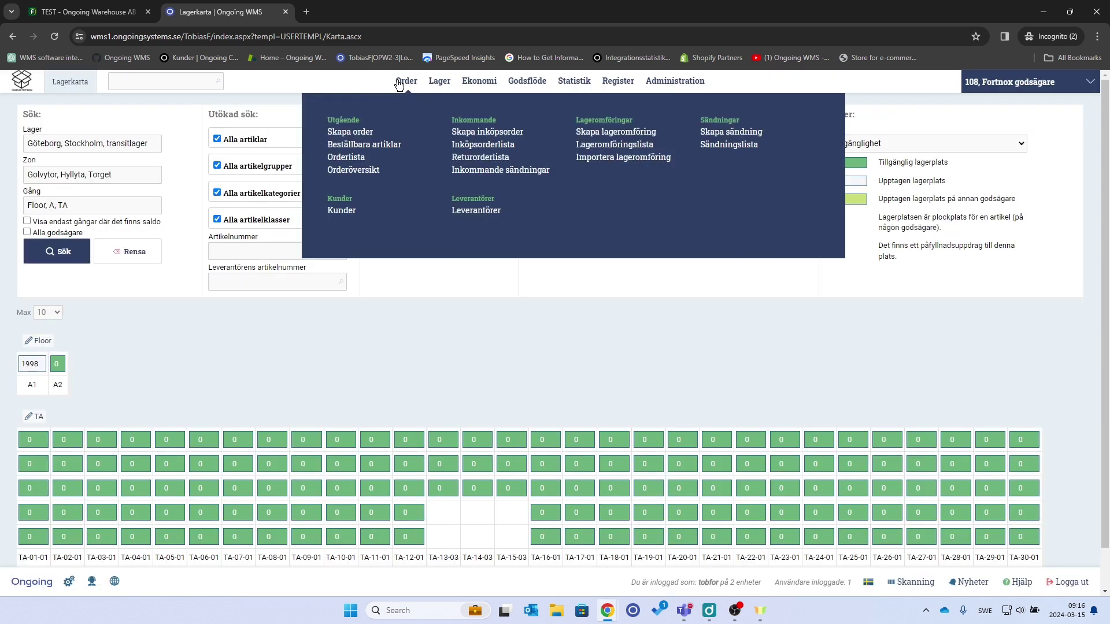
click(366, 166)
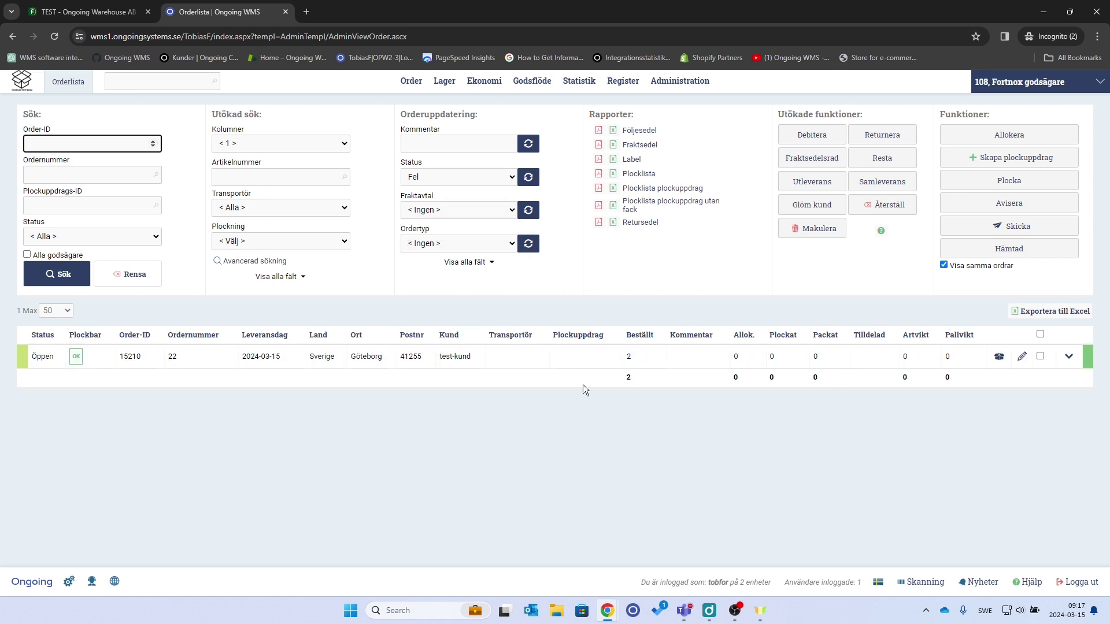
Create a transport agreement (Transportavtal) for the carrier Neutral carrier (FREE) with all transport services included
mouse_move(624, 81)
click(480, 144)
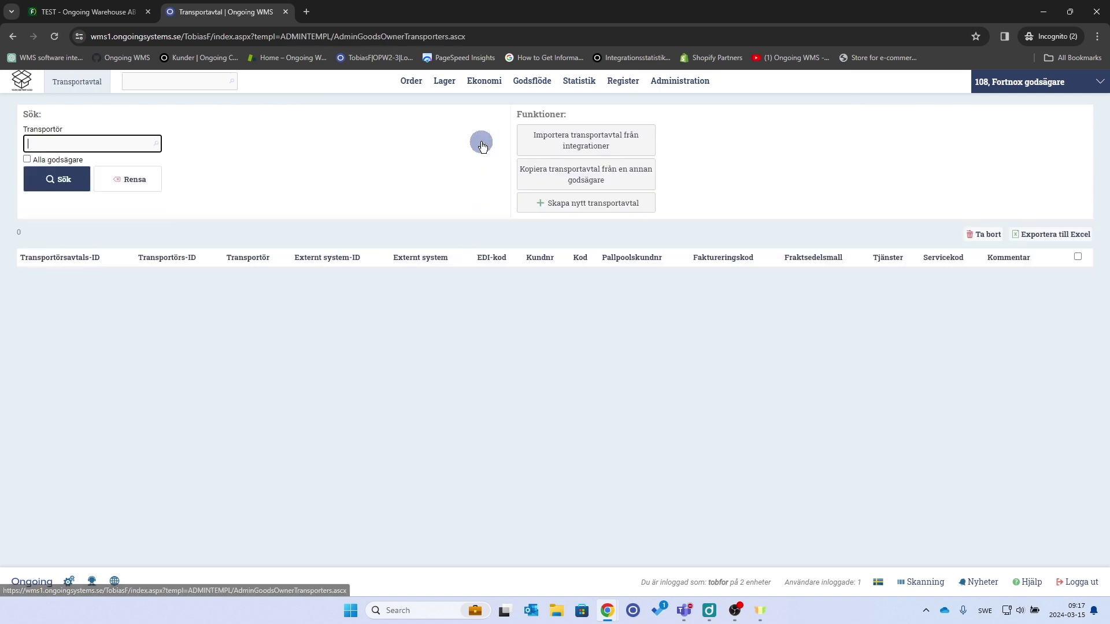
click(616, 208)
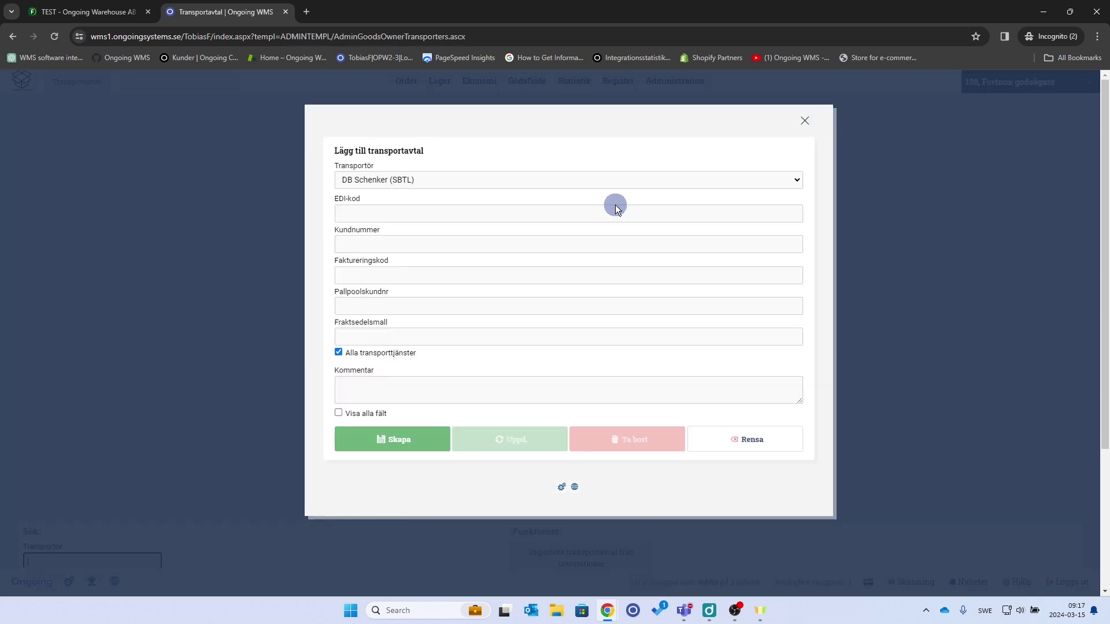
click(527, 182)
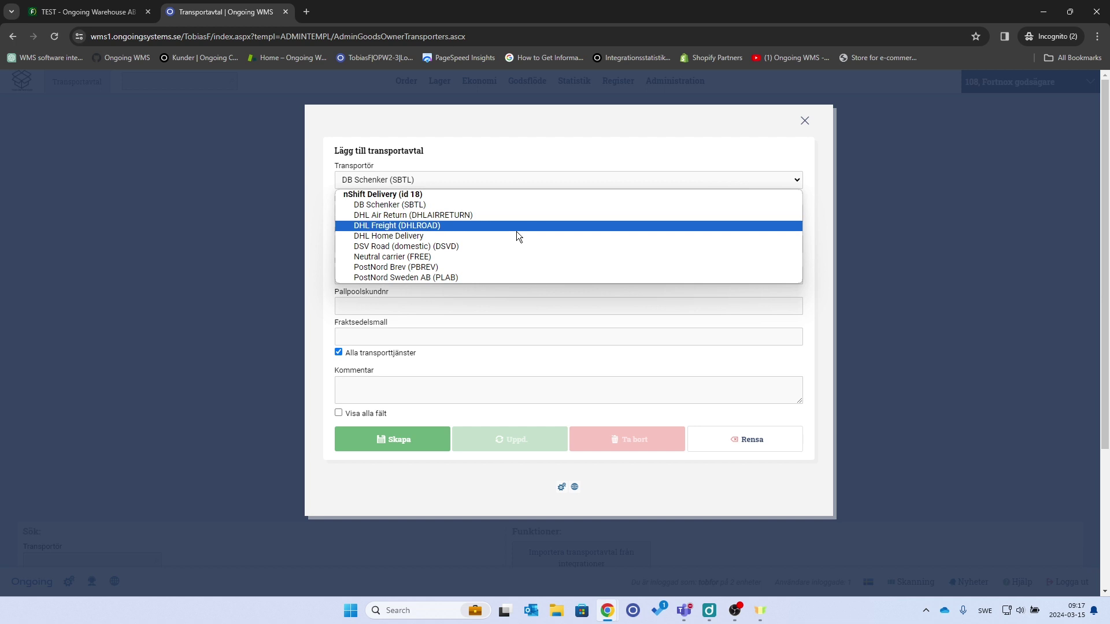
click(512, 256)
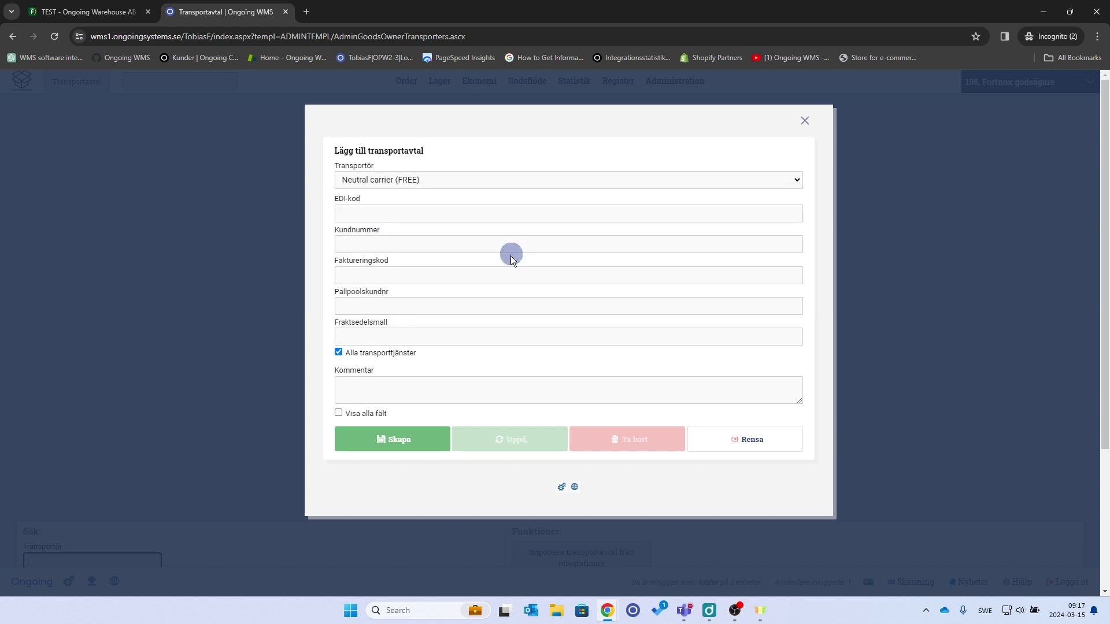
click(381, 435)
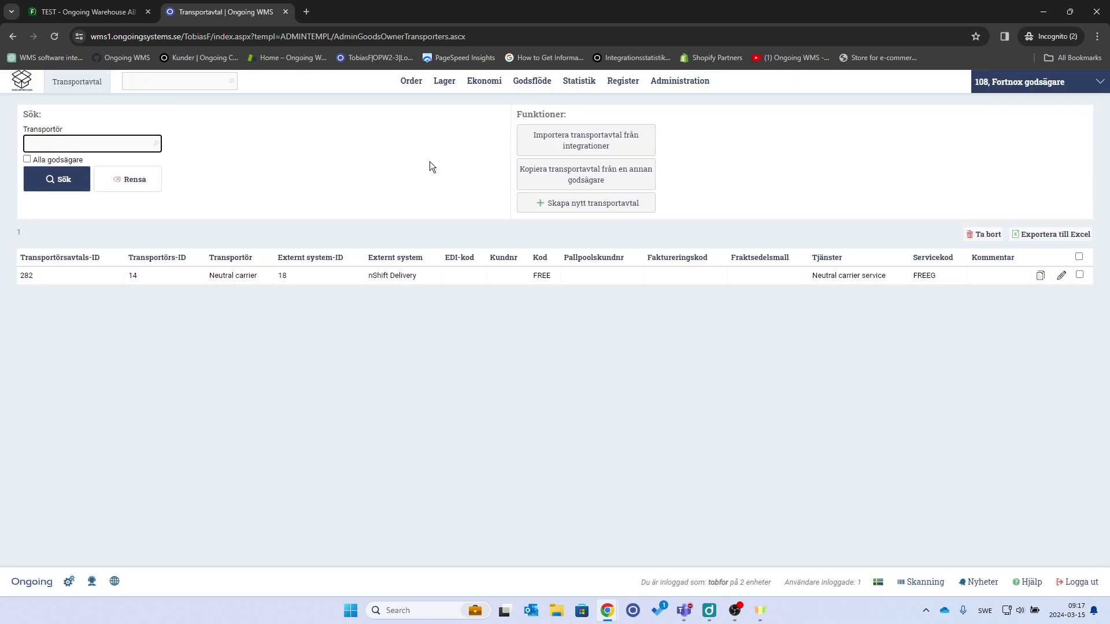
Assign the Neutral carrier service transport agreement to the test-kund order in the order list
mouse_move(411, 84)
click(368, 157)
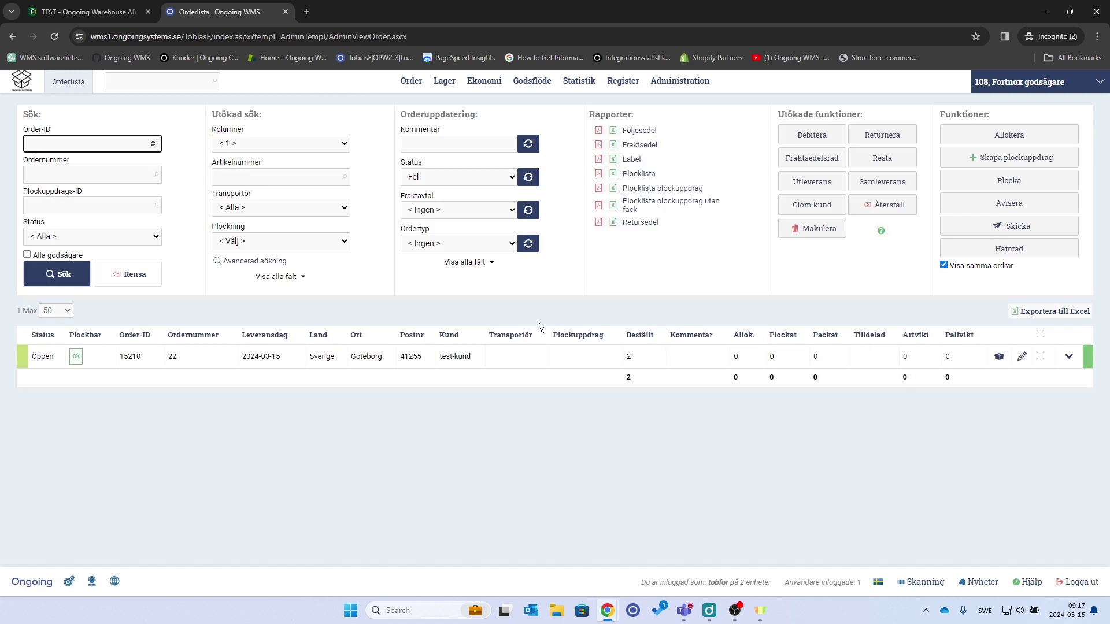
click(1041, 356)
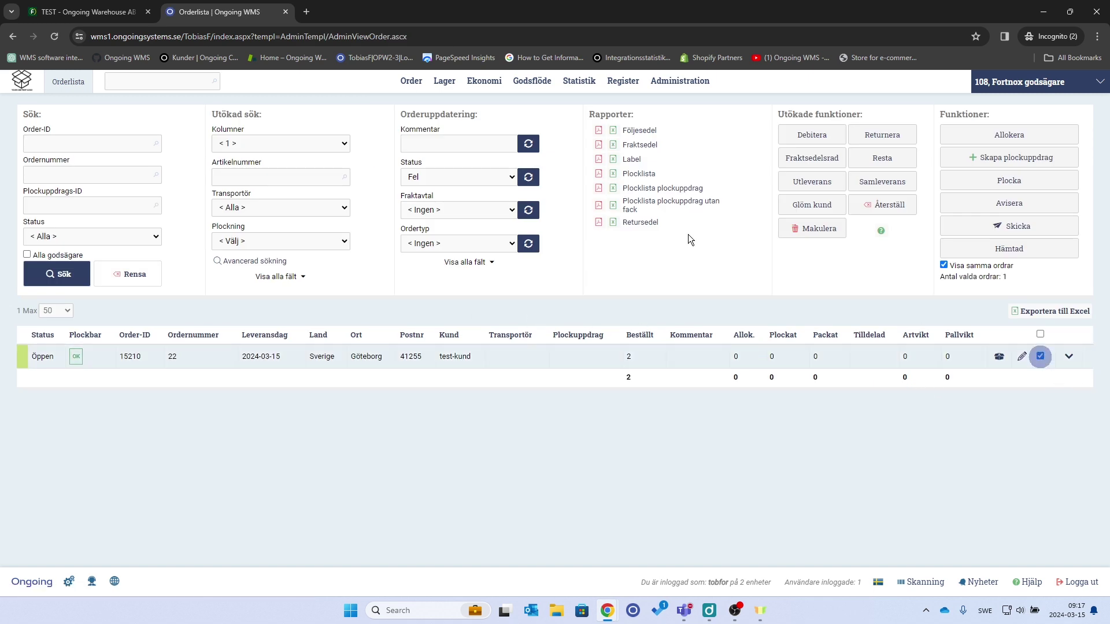
click(451, 208)
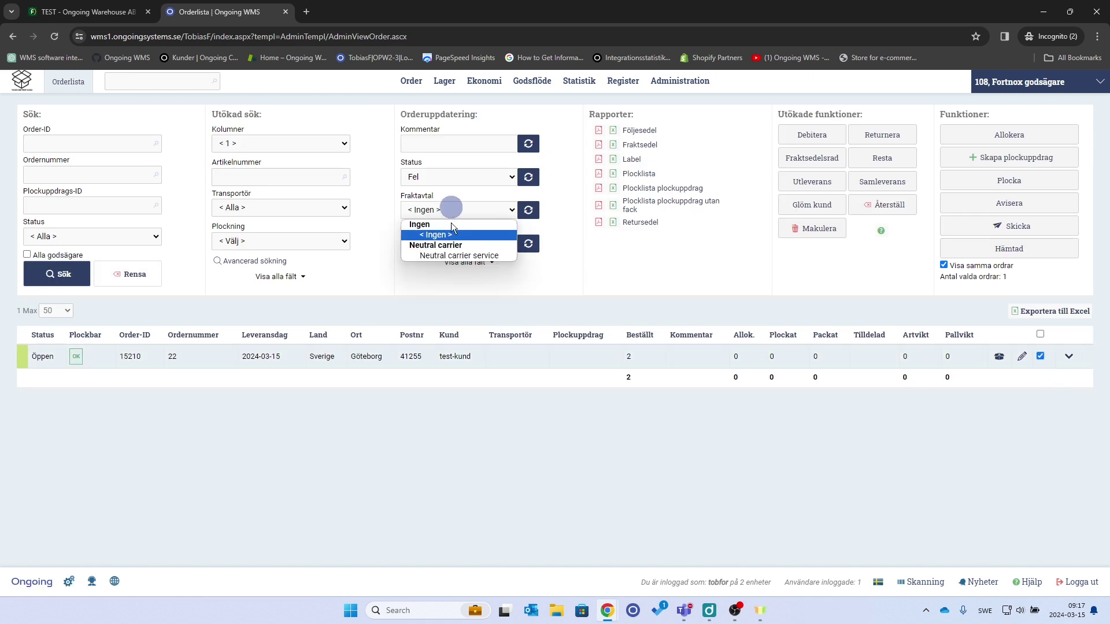
click(453, 255)
click(528, 210)
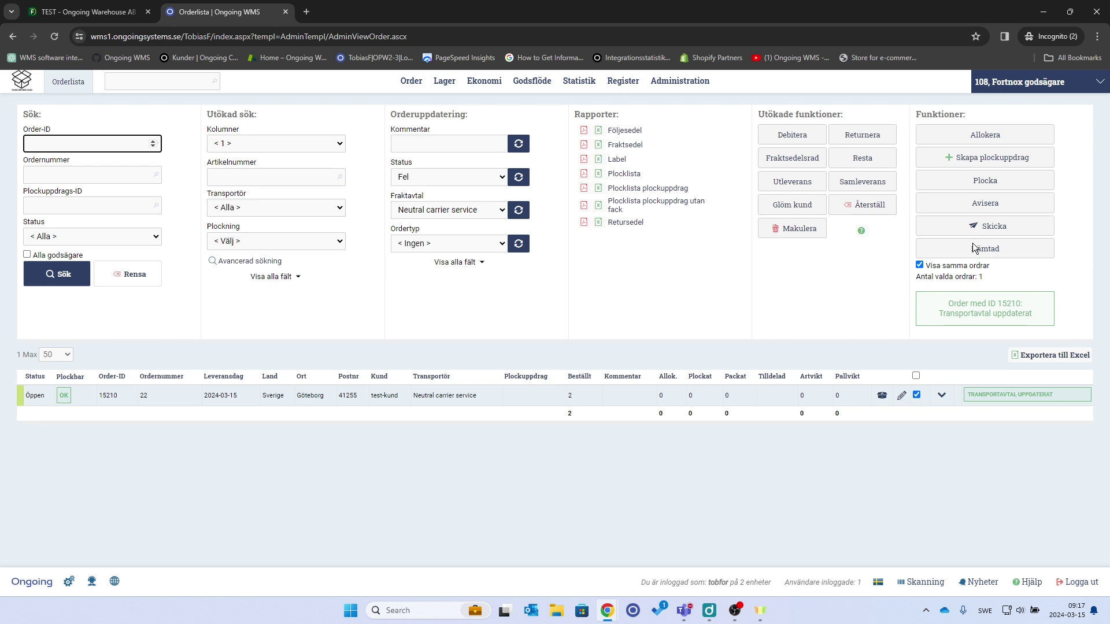
Allocate and pick the selected test-kund order, generating its pick list
click(986, 139)
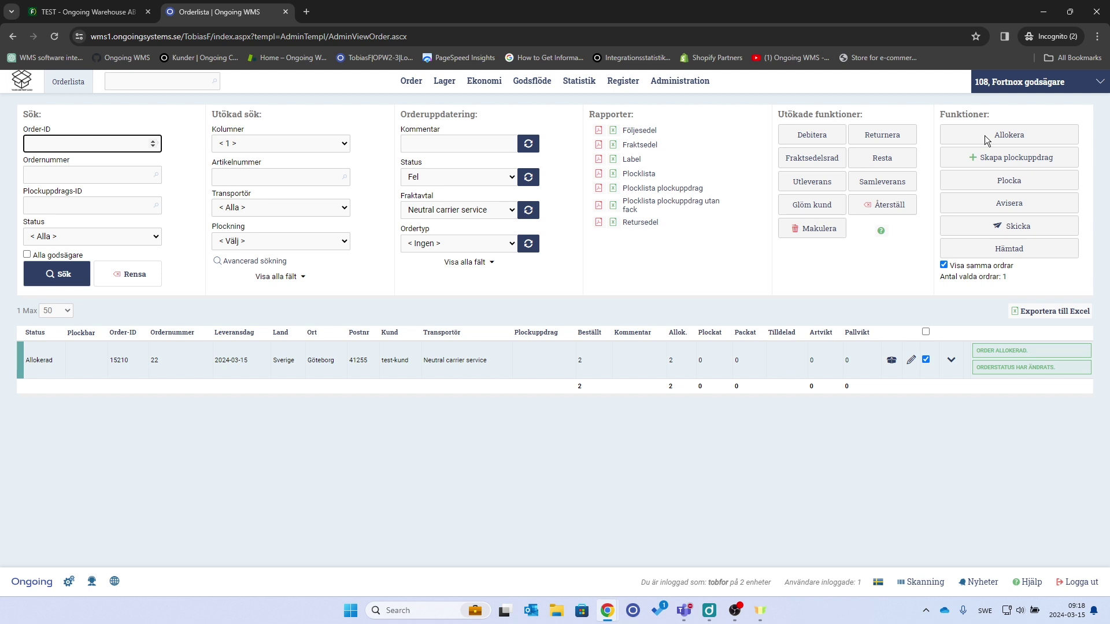
click(1006, 184)
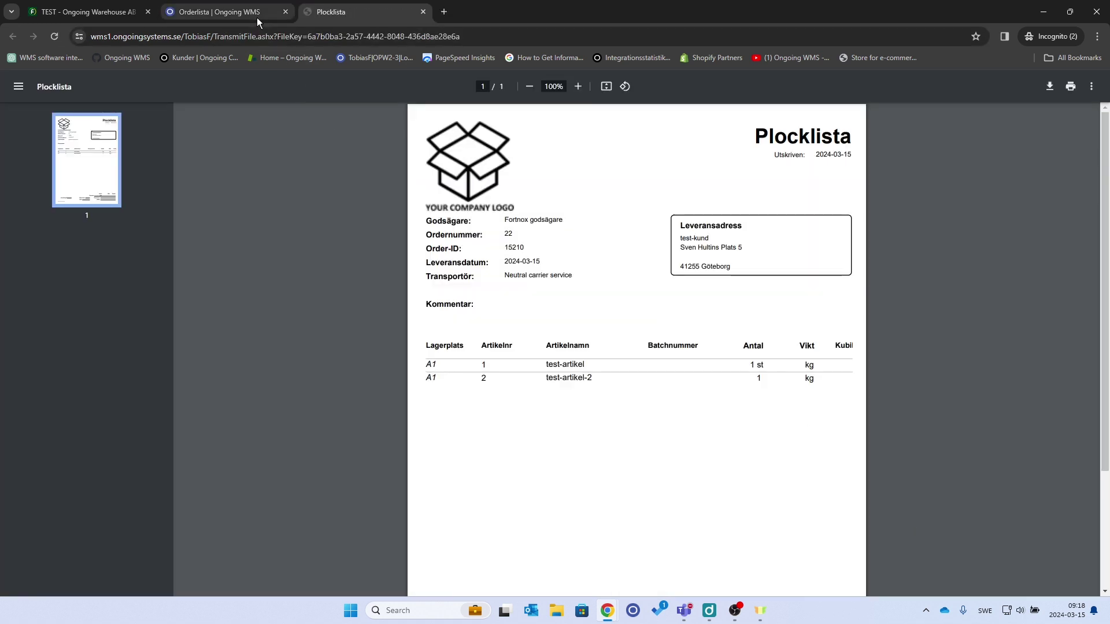
Send the picked test-kund order, generating its delivery note and shipping label, and return to the order list
click(258, 19)
click(1016, 227)
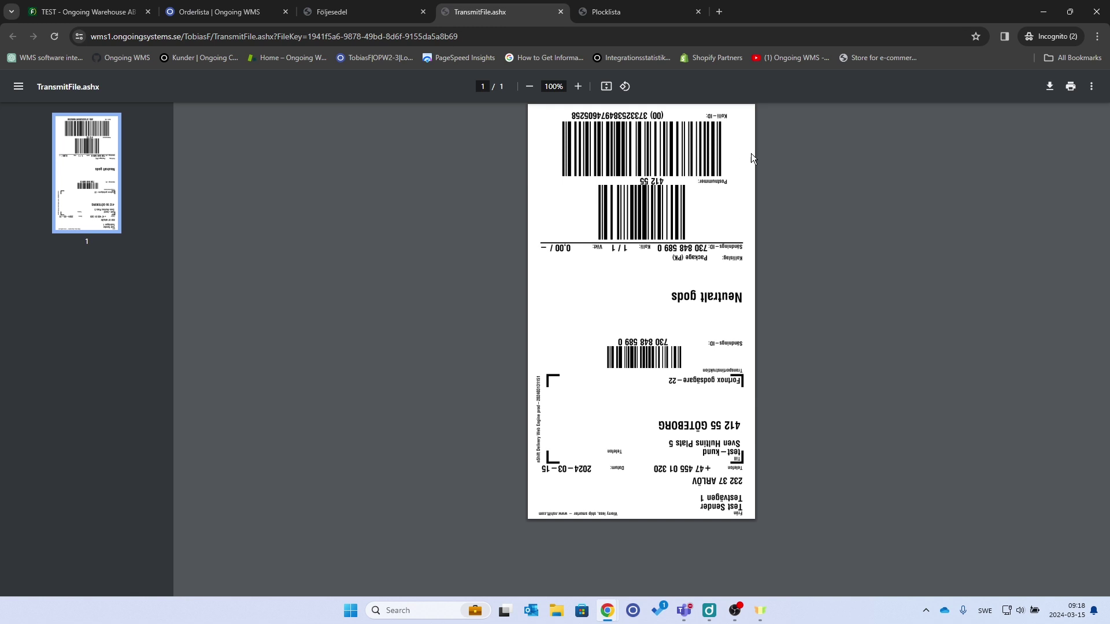
click(208, 11)
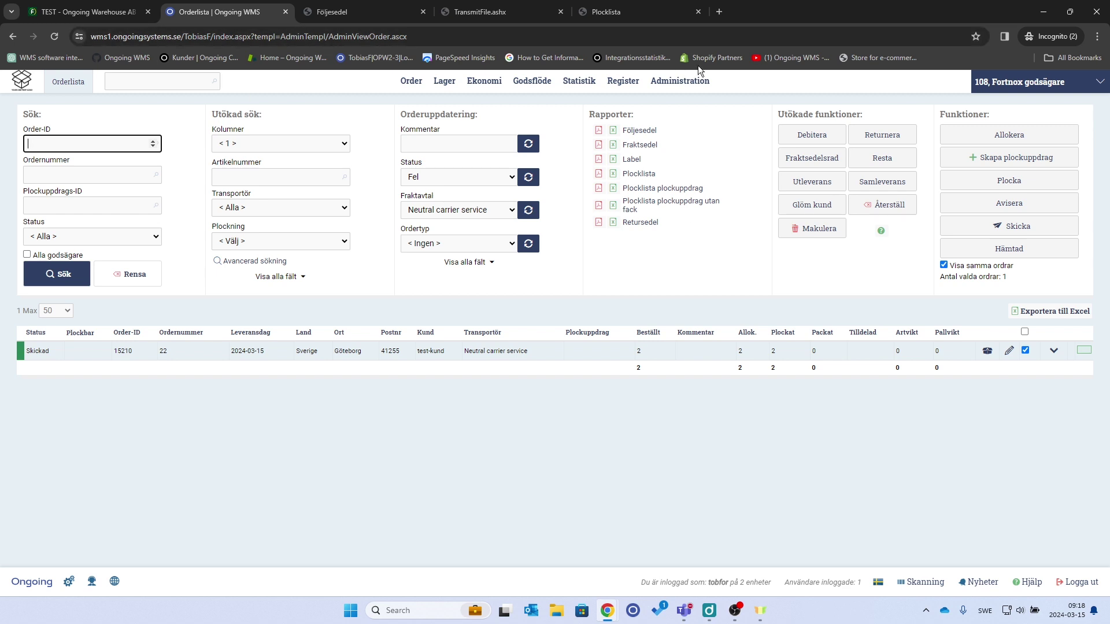
Run a custom import (Anpassad import) for the Fortnox godsägare integration to report the shipped order back to Fortnox
mouse_move(692, 85)
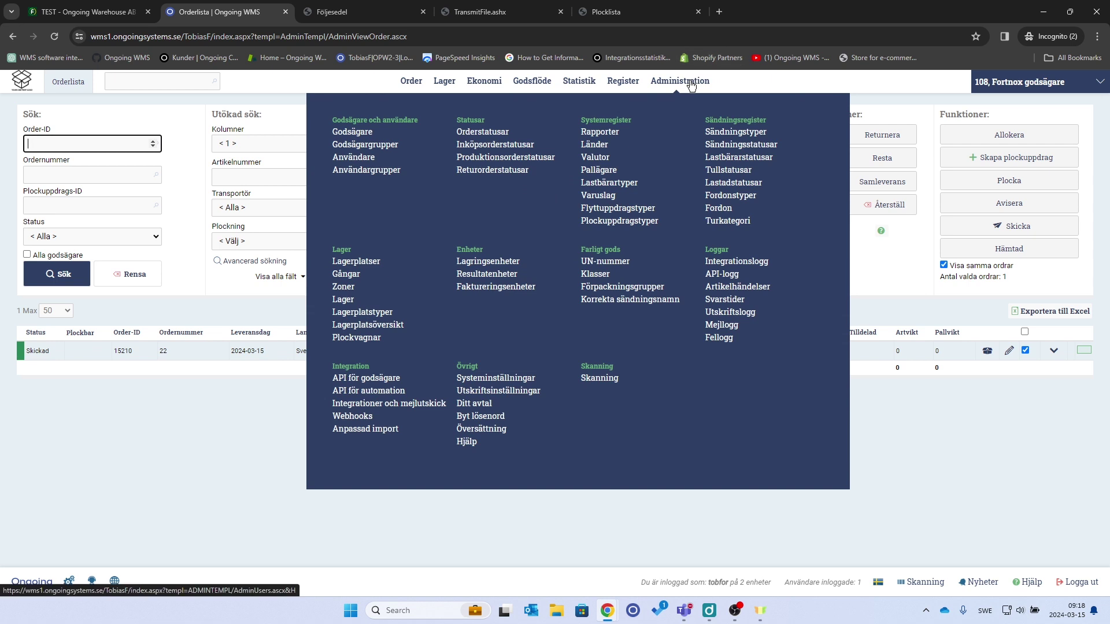
click(382, 430)
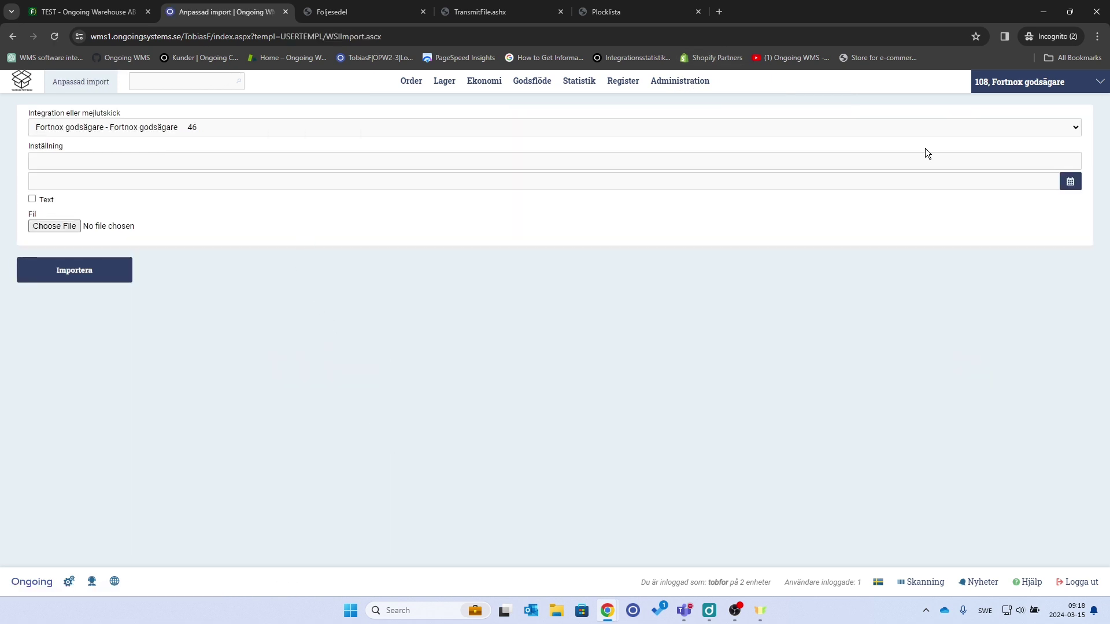
click(80, 272)
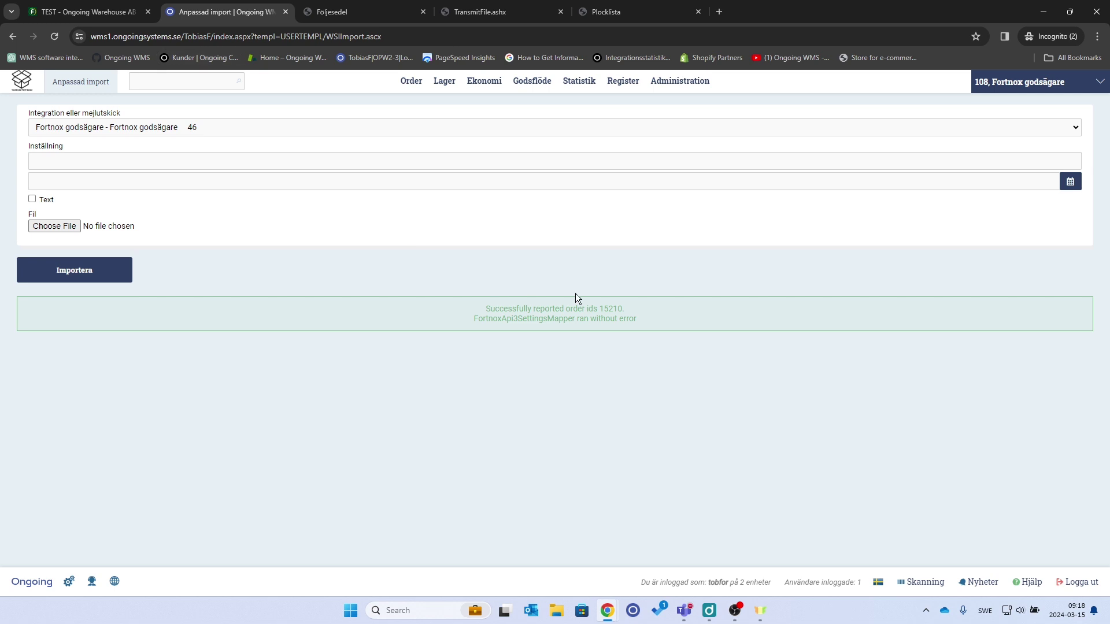
Switch to Fortnox and check the order list, filtering by Ej fakturerade and by Fakturerade
click(110, 19)
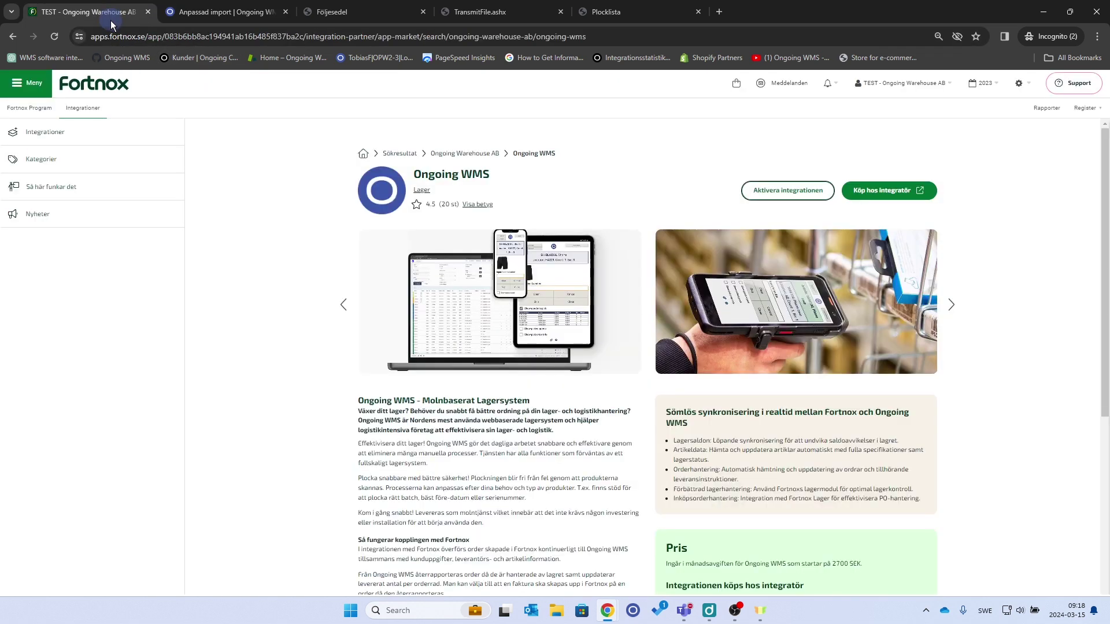
click(27, 83)
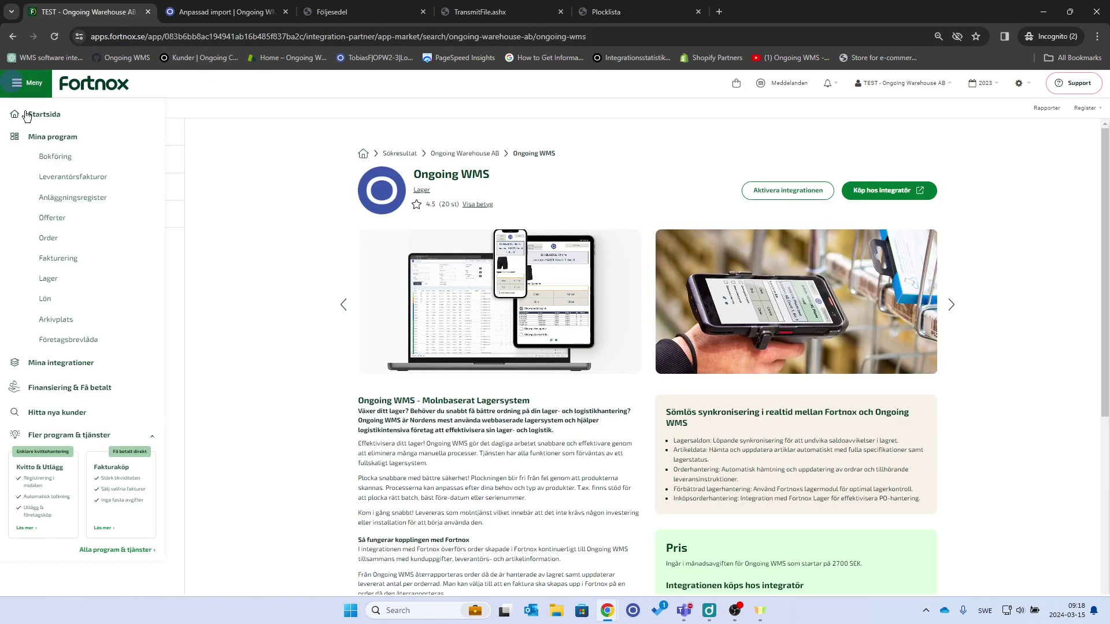
click(49, 239)
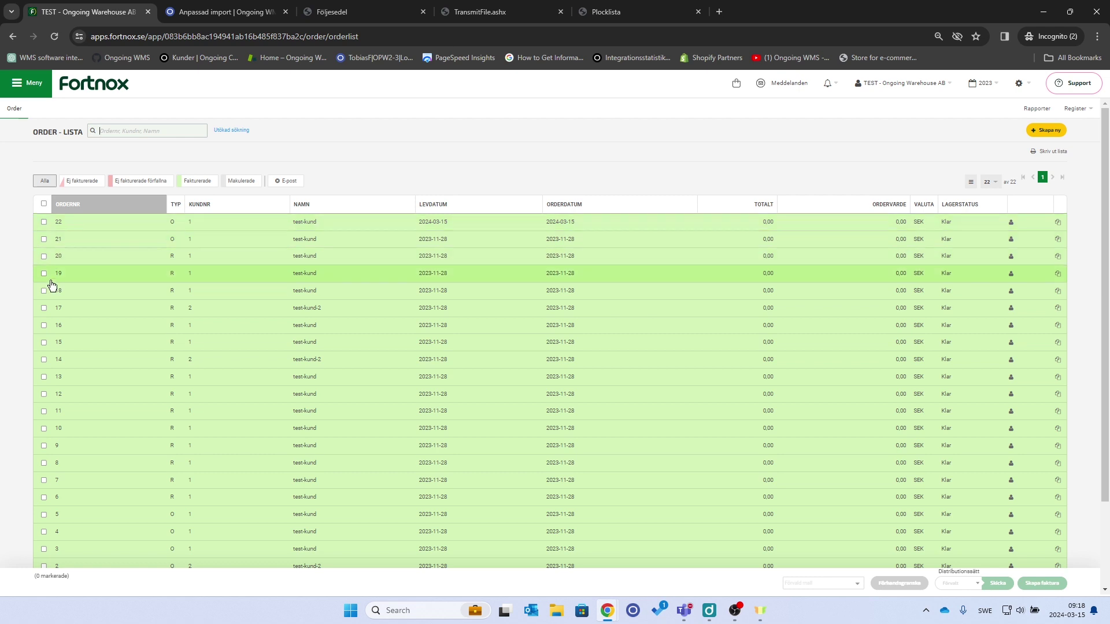
click(84, 180)
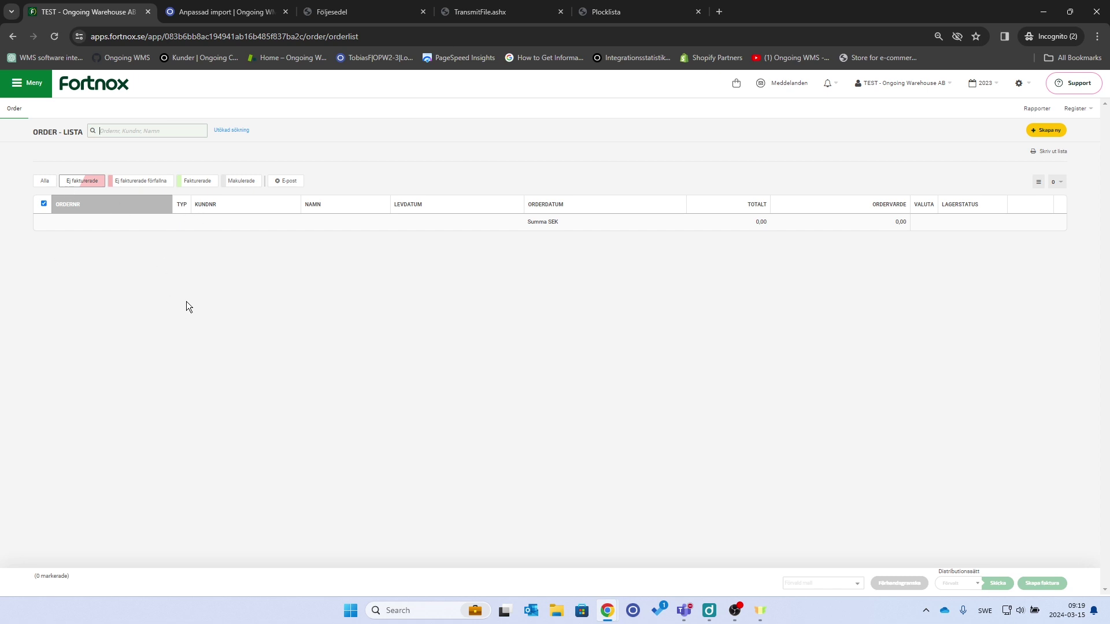
click(198, 183)
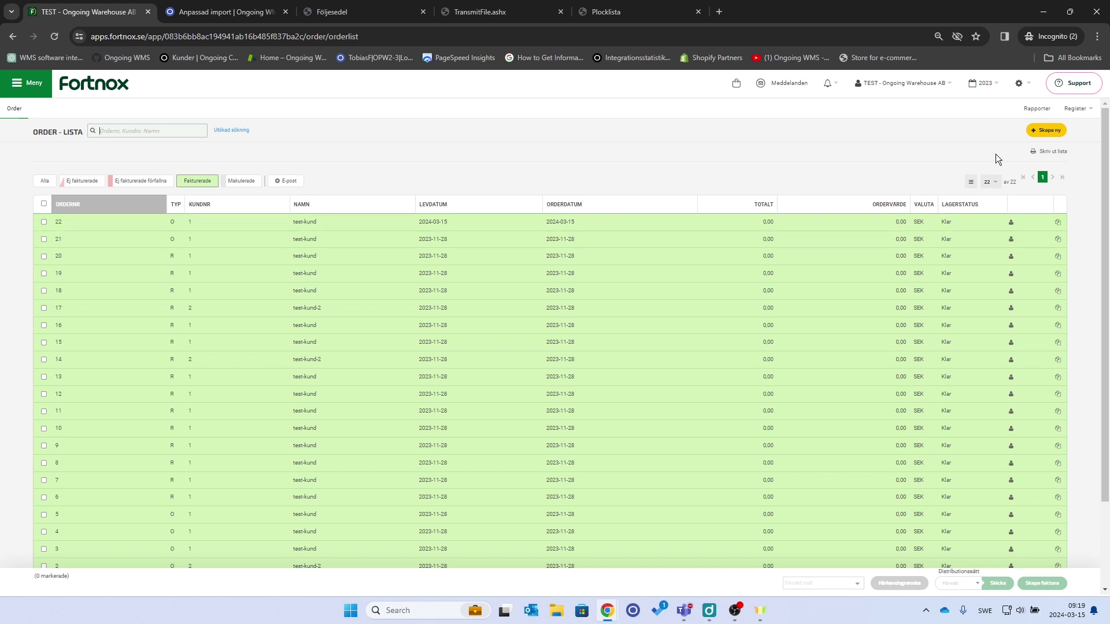
Open the article register (Artiklar) in Fortnox
click(1087, 109)
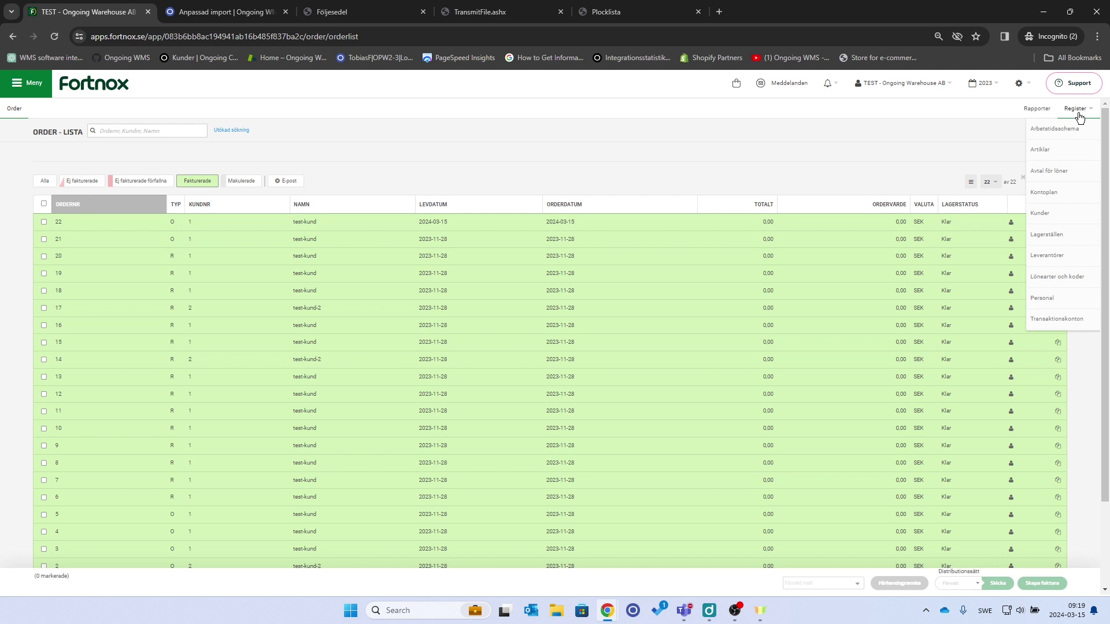
click(1039, 149)
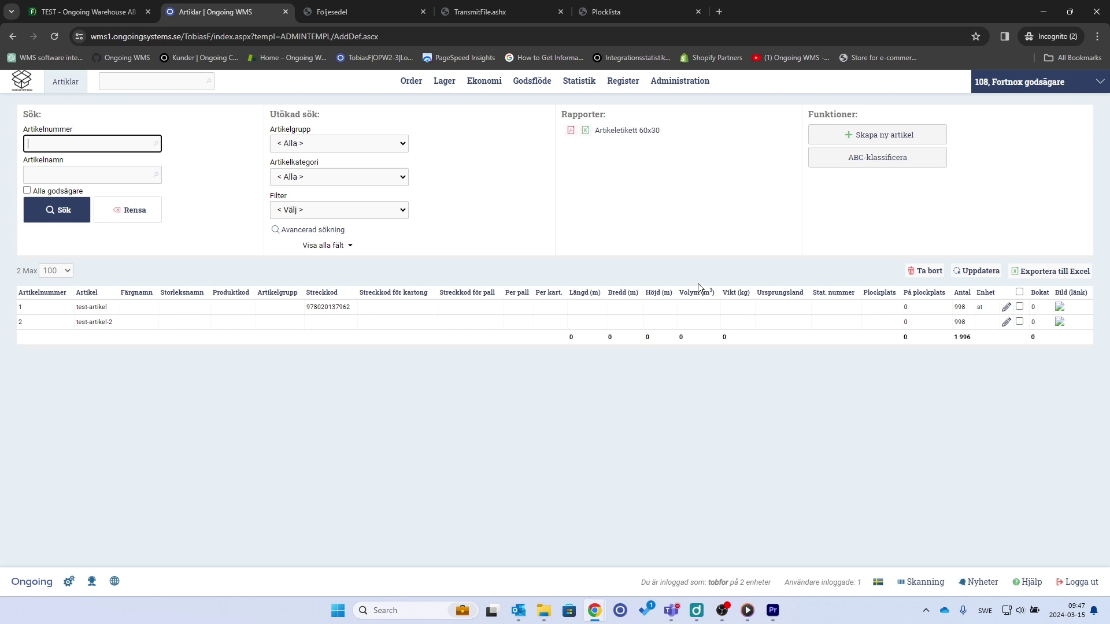
Examine the Återrapportering, Artikel and Lagermodul settings of the Fortnox godsägare integration in Ongoing WMS, and close them
click(680, 80)
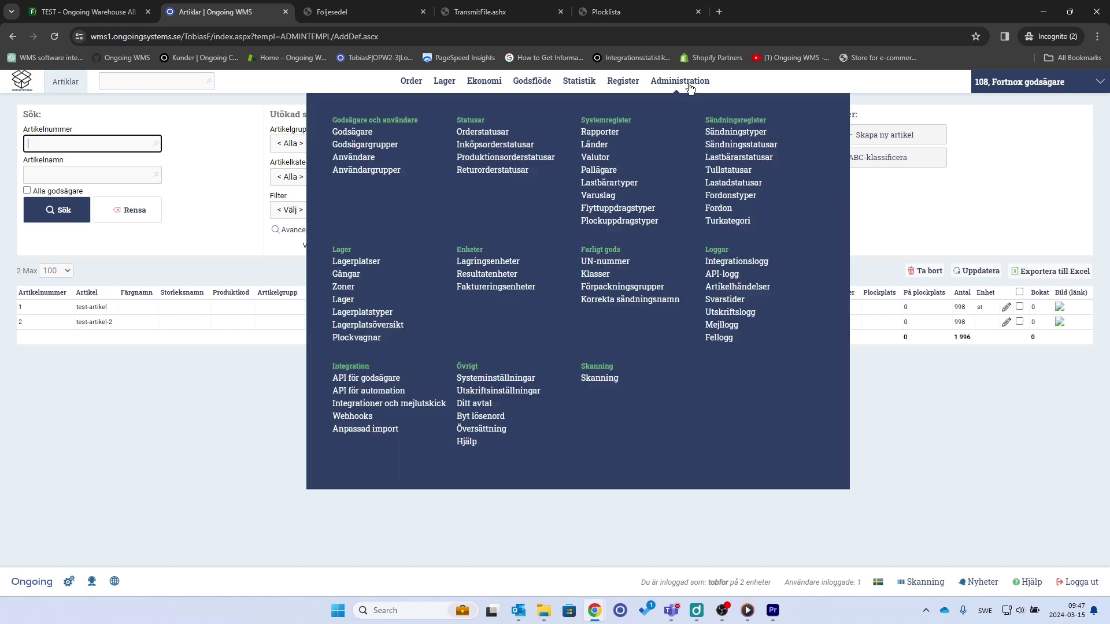
click(417, 403)
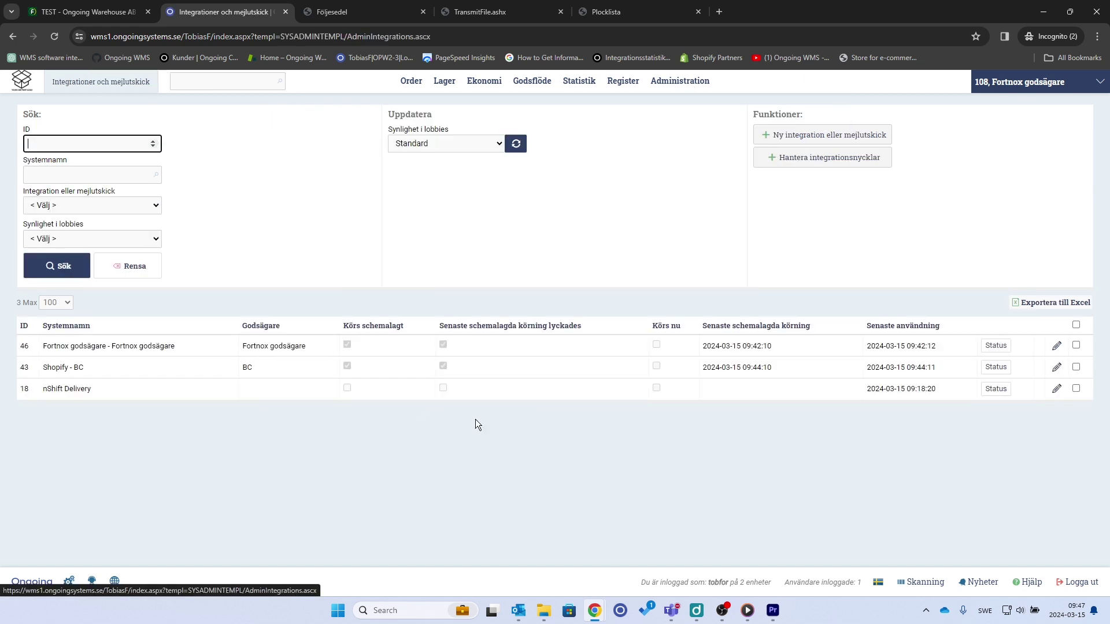
click(1057, 346)
scroll(446, 370, down, 5)
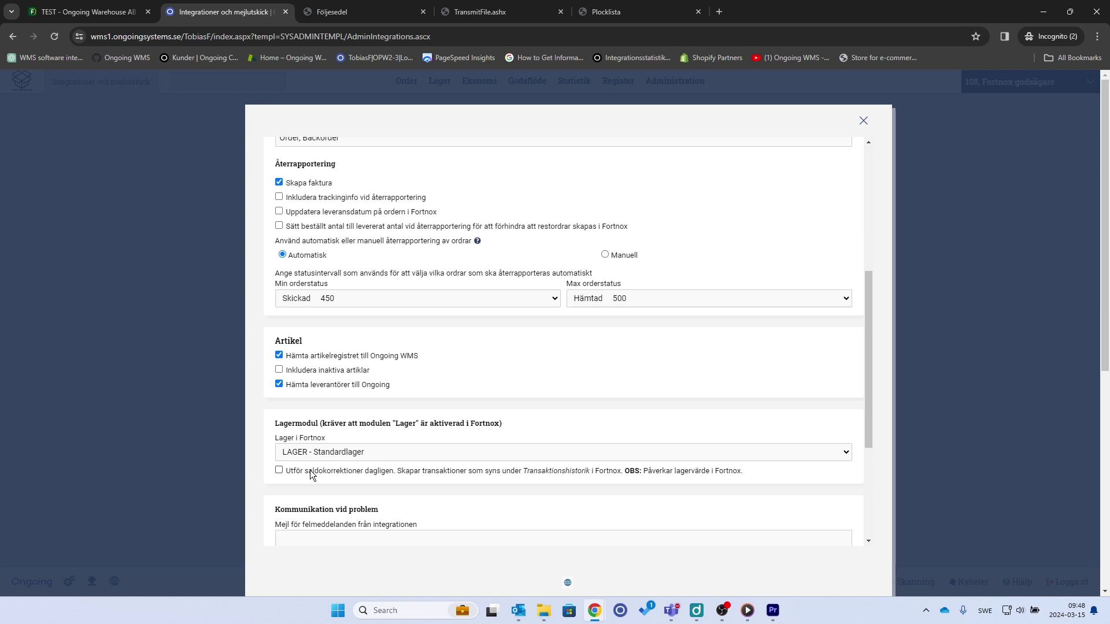
click(867, 128)
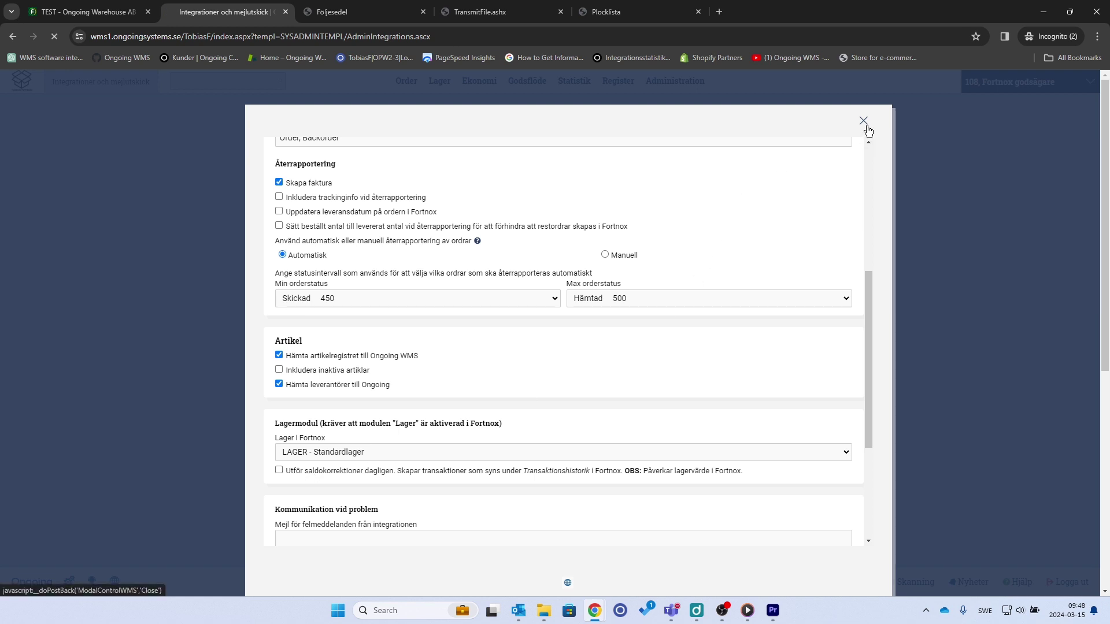